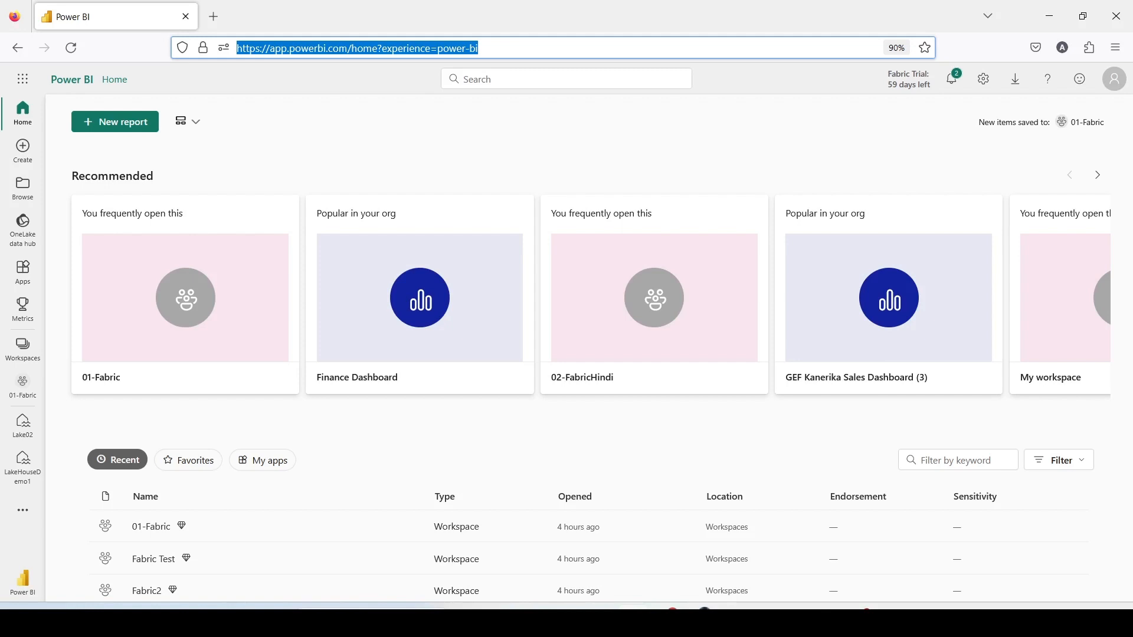
Open the Demo workspace from the list of workspaces.
{"action": "key", "text": "ctrl+2"}
{"action": "mouse_move", "coordinate": [226, 33]}
{"action": "left_mouse_down"}
{"action": "mouse_move", "coordinate": [444, 74]}
{"action": "mouse_move", "coordinate": [499, 58]}
{"action": "left_mouse_up"}
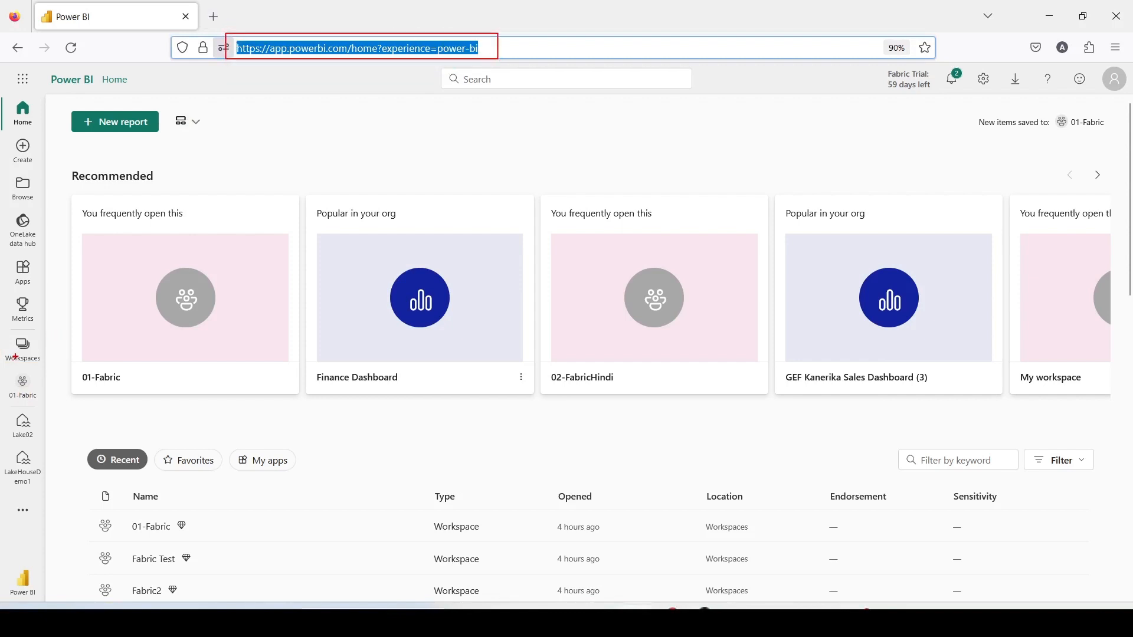
{"action": "mouse_move", "coordinate": [26, 351]}
{"action": "left_mouse_down"}
{"action": "mouse_move", "coordinate": [153, 203]}
{"action": "mouse_move", "coordinate": [251, 49]}
{"action": "left_mouse_up"}
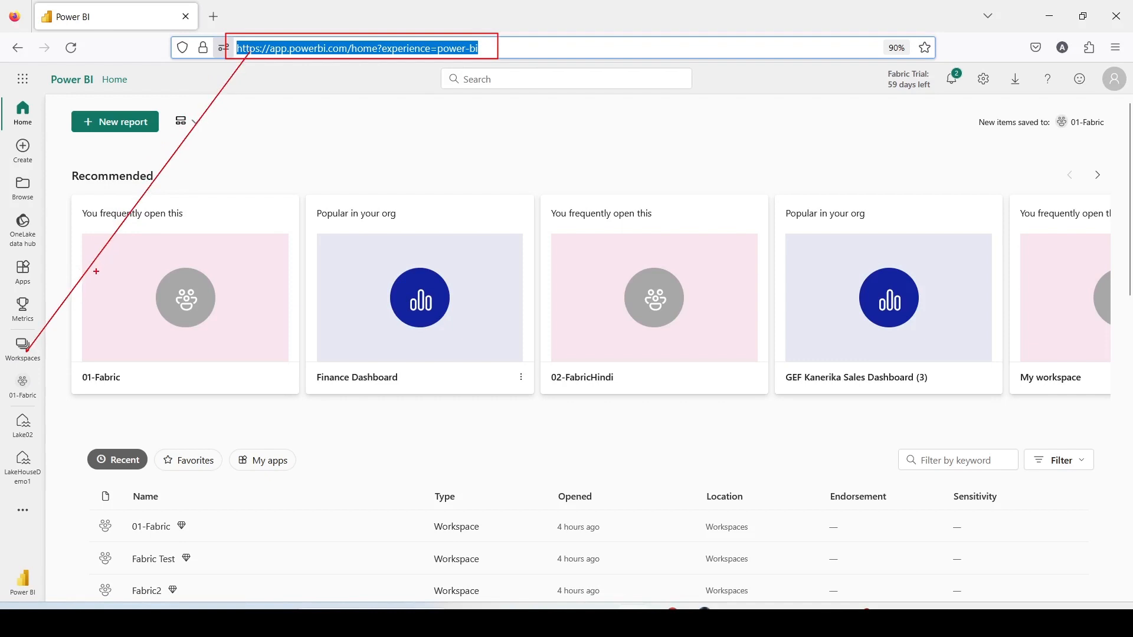
{"action": "key", "text": "Escape"}
{"action": "left_click", "coordinate": [33, 355]}
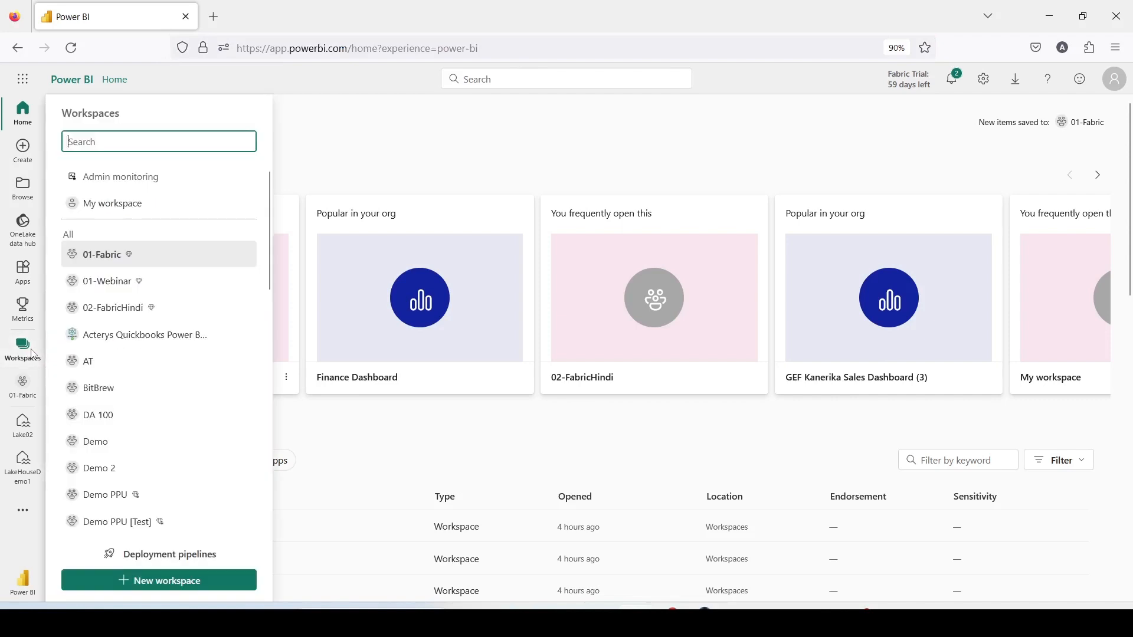
{"action": "left_click", "coordinate": [94, 440]}
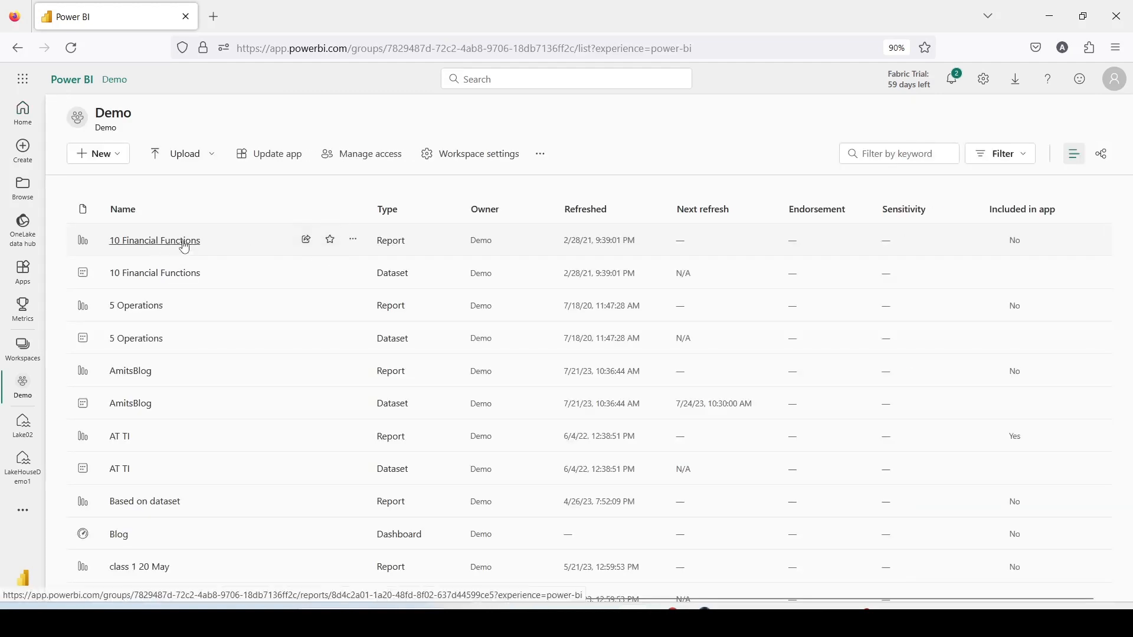
Open the 10 Financial Functions report in edit mode and check the availability of the Open data model command.
{"action": "left_click", "coordinate": [183, 246]}
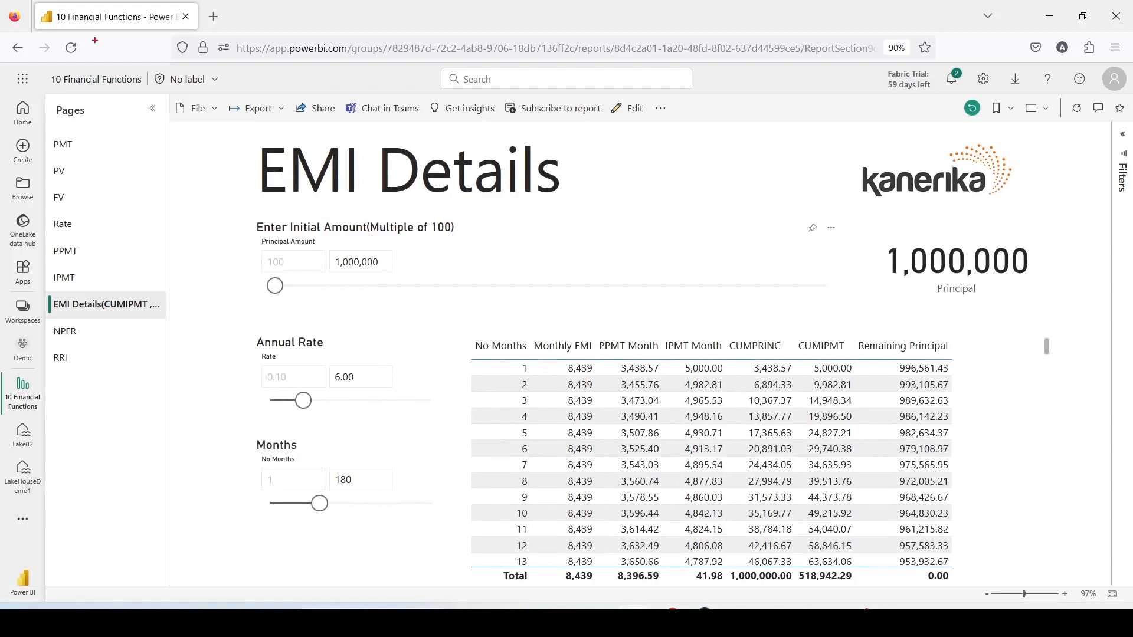
{"action": "left_click_drag", "start_coordinate": [603, 93], "coordinate": [671, 121]}
{"action": "key", "text": "Escape"}
{"action": "left_click", "coordinate": [634, 108]}
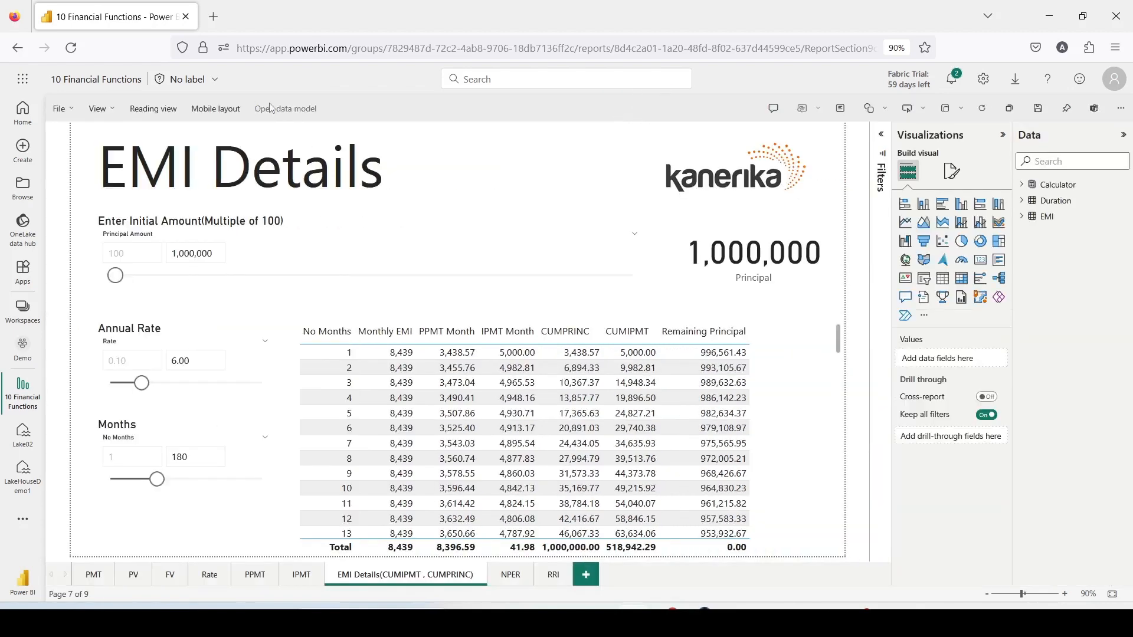
{"action": "left_click_drag", "start_coordinate": [251, 101], "coordinate": [333, 116]}
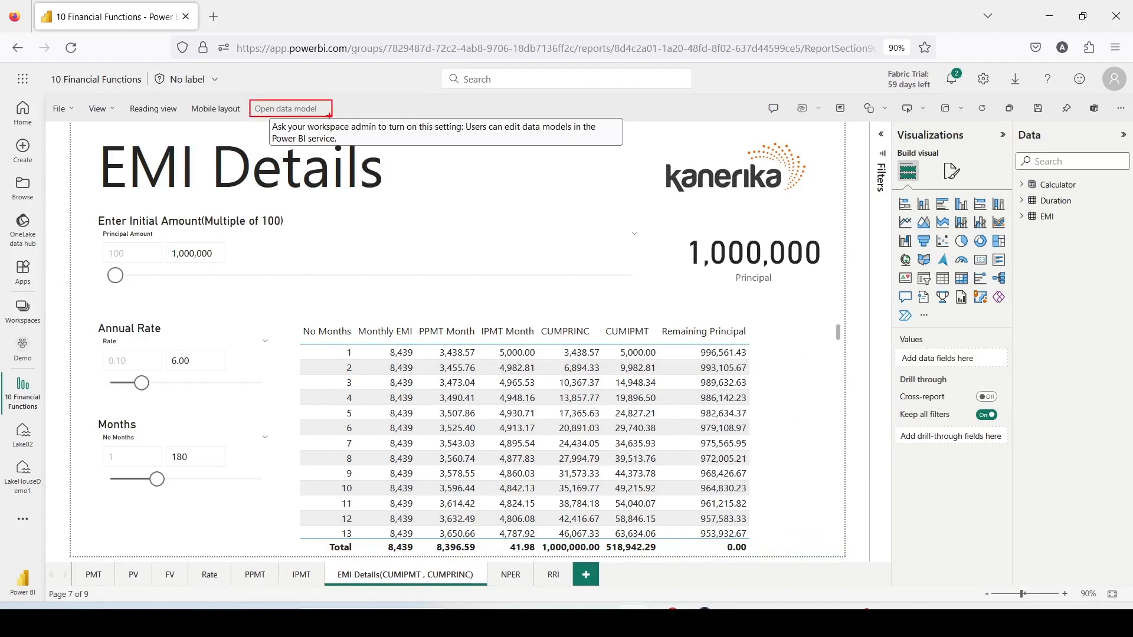
{"action": "key", "text": "Escape"}
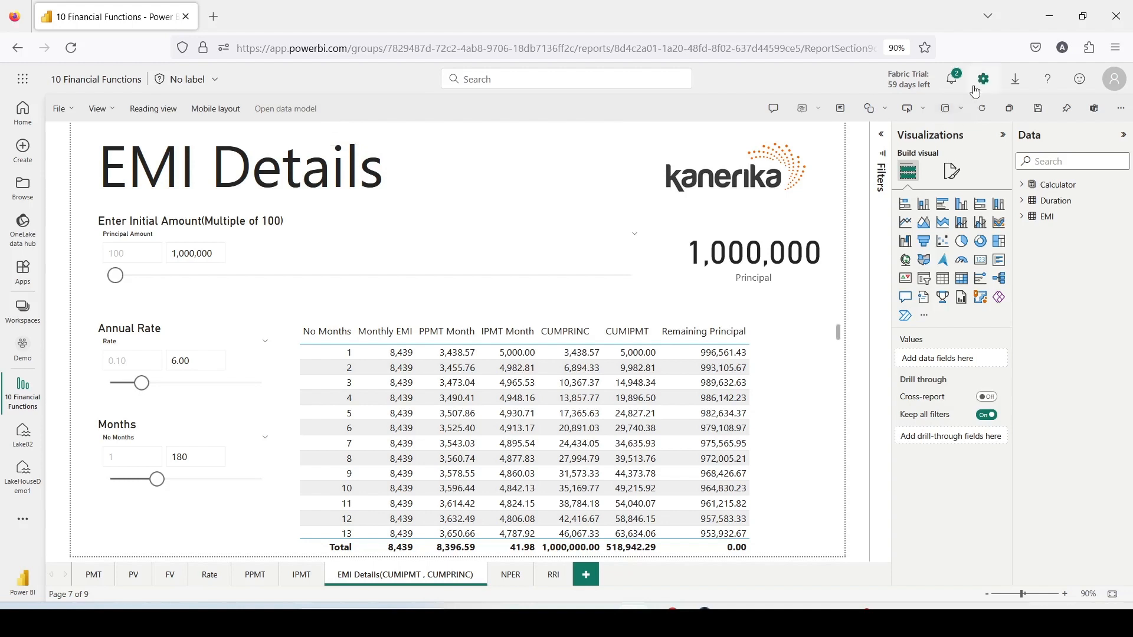
Open the Admin portal from the general settings.
{"action": "key", "text": "ctrl+2"}
{"action": "left_click_drag", "start_coordinate": [971, 65], "coordinate": [996, 97]}
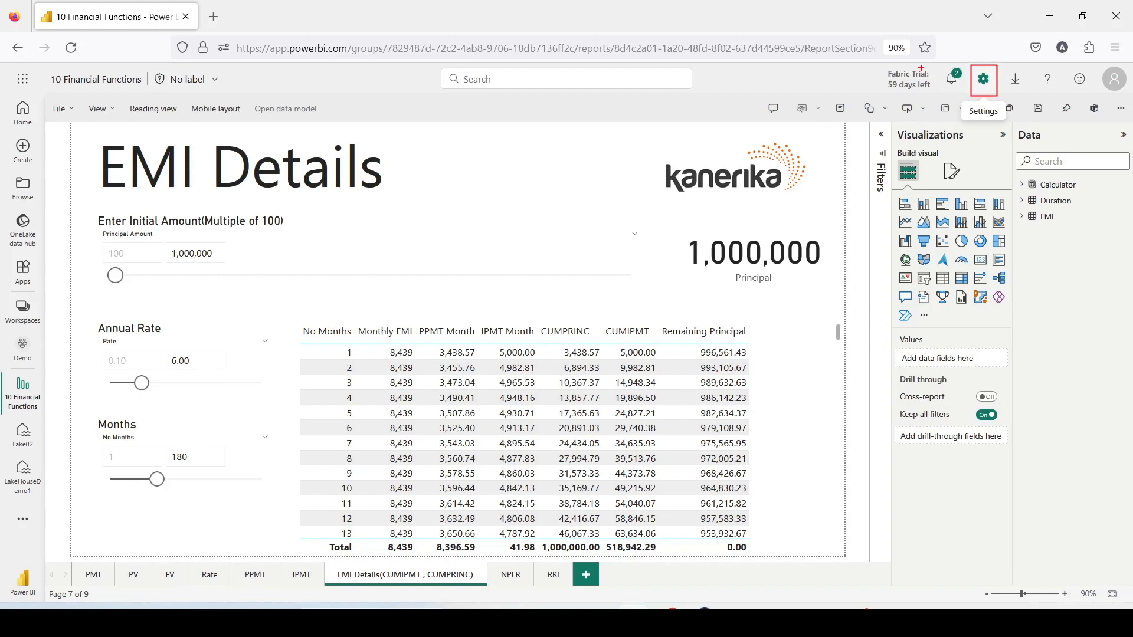
{"action": "left_click_drag", "start_coordinate": [853, 10], "coordinate": [1080, 262]}
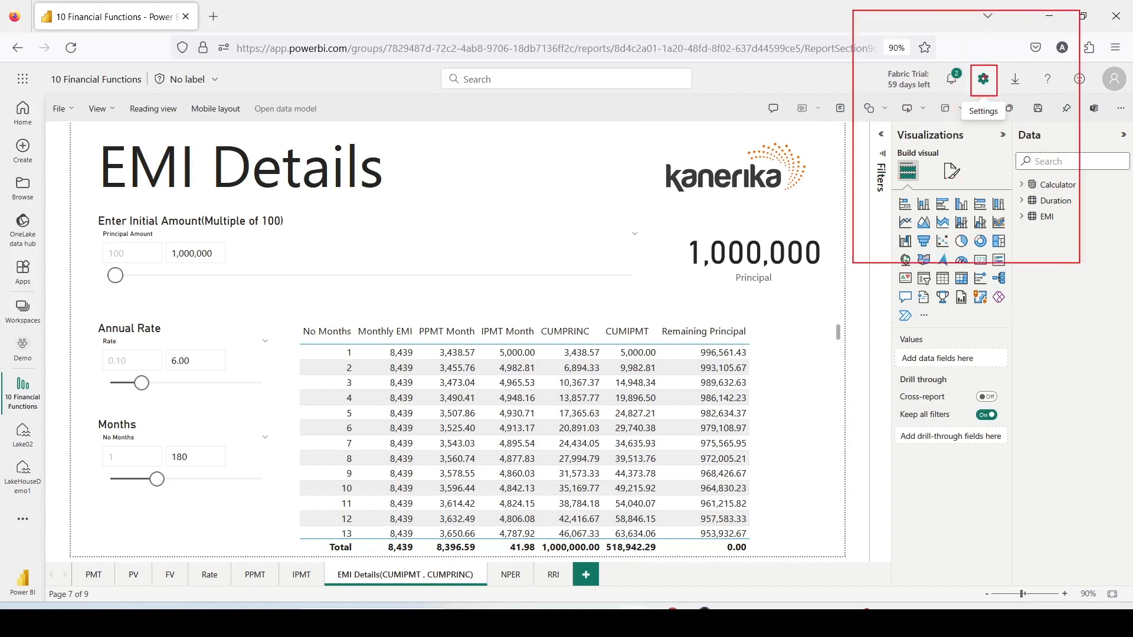
{"action": "mouse_move", "coordinate": [986, 65]}
{"action": "left_mouse_down"}
{"action": "mouse_move", "coordinate": [966, 66]}
{"action": "mouse_move", "coordinate": [962, 83]}
{"action": "mouse_move", "coordinate": [982, 108]}
{"action": "mouse_move", "coordinate": [994, 105]}
{"action": "left_mouse_up"}
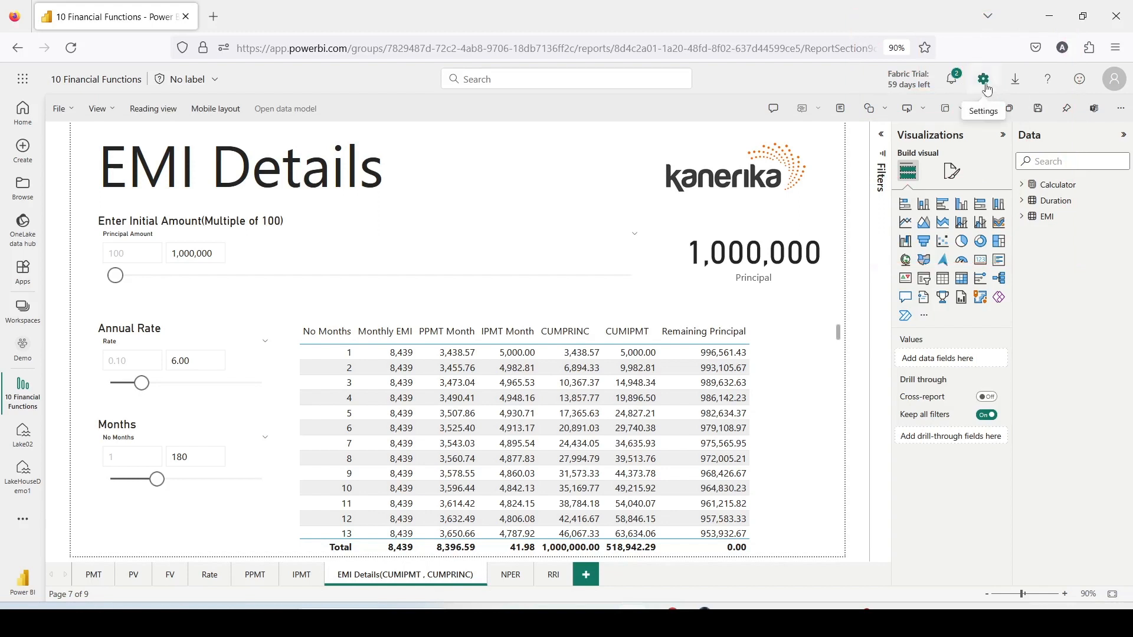
{"action": "left_click", "coordinate": [983, 78]}
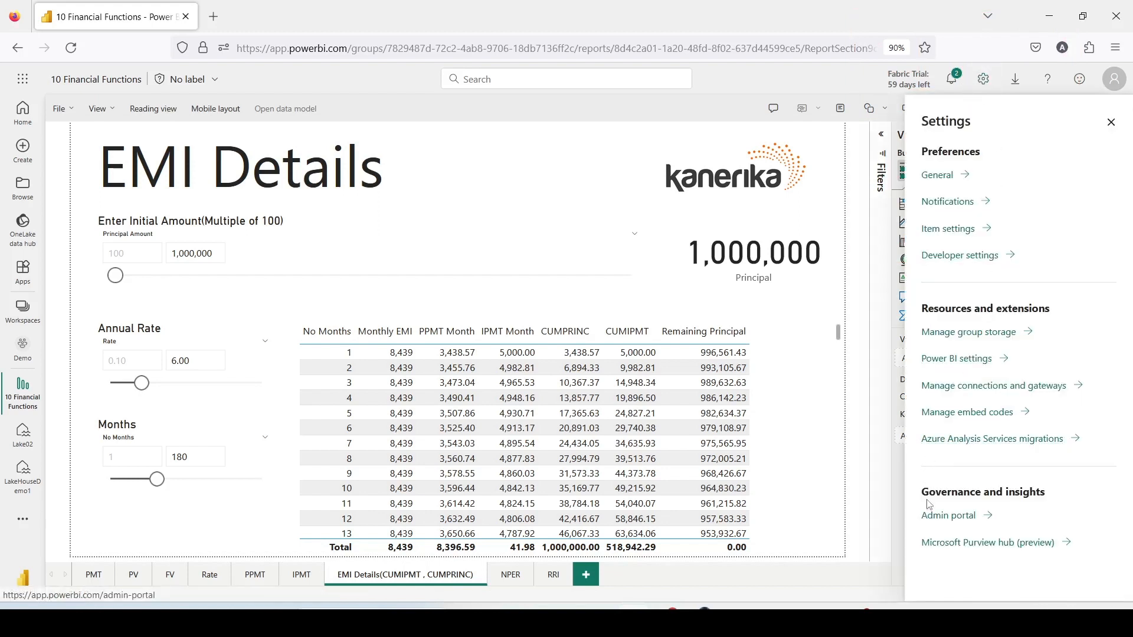
{"action": "mouse_move", "coordinate": [916, 500]}
{"action": "left_mouse_down"}
{"action": "mouse_move", "coordinate": [1018, 526]}
{"action": "mouse_move", "coordinate": [1082, 523]}
{"action": "mouse_move", "coordinate": [1085, 533]}
{"action": "left_mouse_up"}
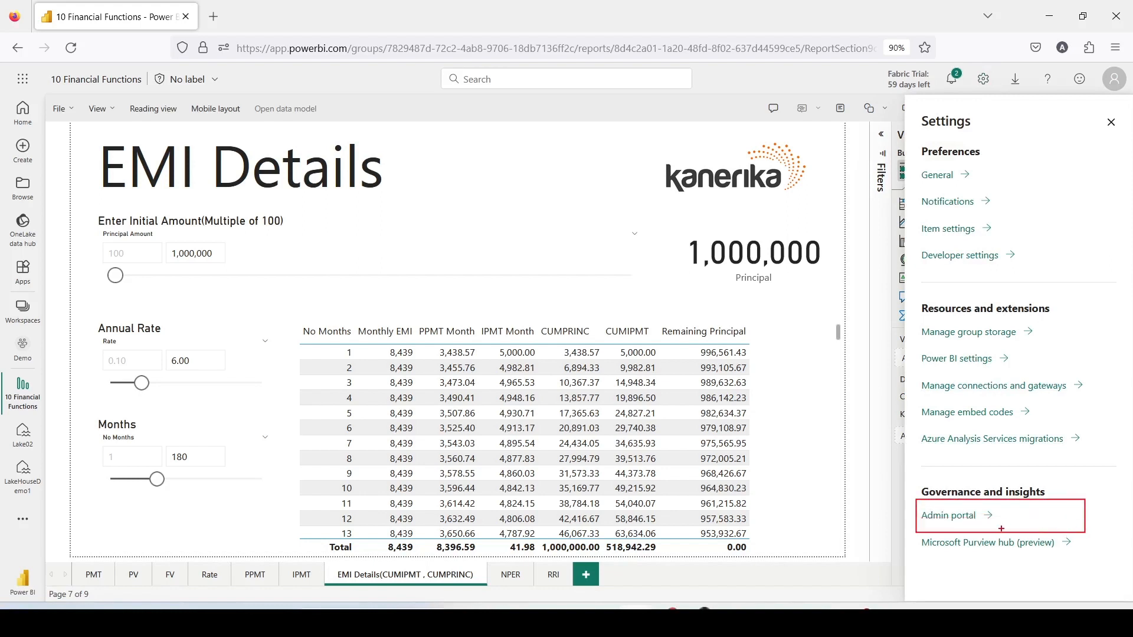
{"action": "key", "text": "Escape"}
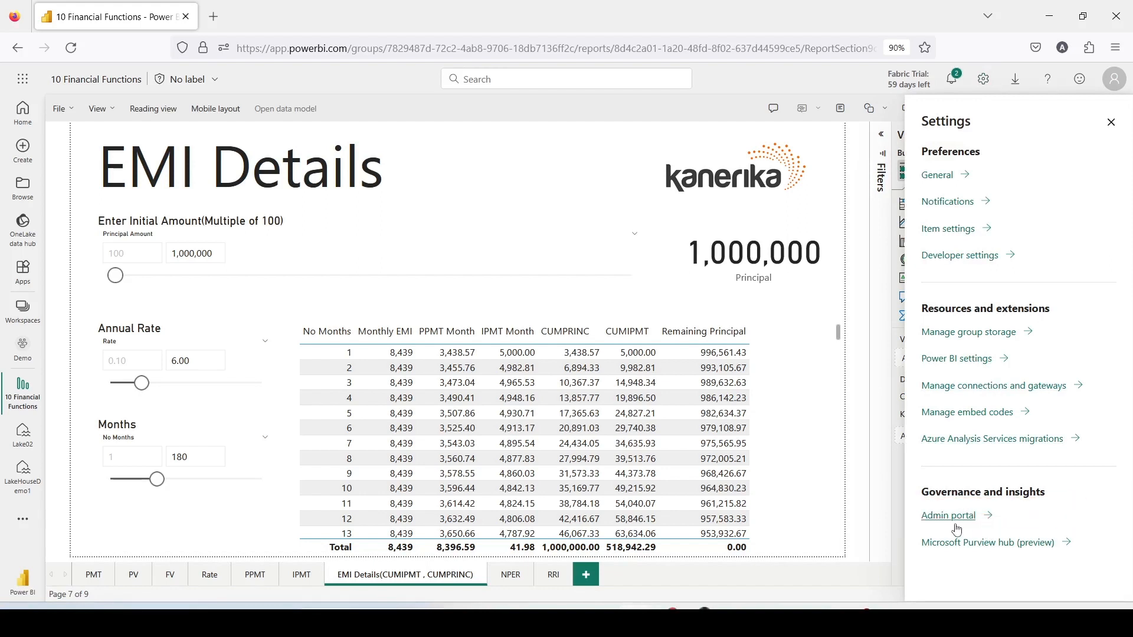
{"action": "left_click", "coordinate": [955, 520]}
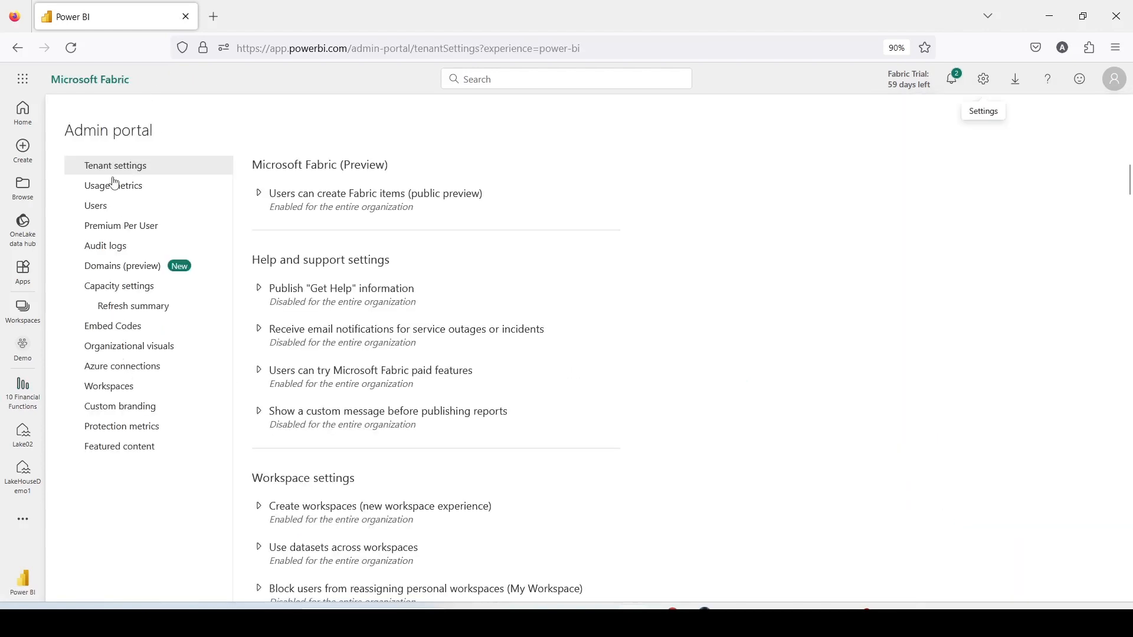
Locate the Data model settings section within the tenant settings.
{"action": "key", "text": "ctrl+2"}
{"action": "left_click_drag", "start_coordinate": [72, 157], "coordinate": [222, 178]}
{"action": "key", "text": "Escape"}
{"action": "scroll", "coordinate": [454, 260], "scroll_direction": "down", "scroll_amount": 5}
{"action": "scroll", "coordinate": [458, 263], "scroll_direction": "down", "scroll_amount": 15}
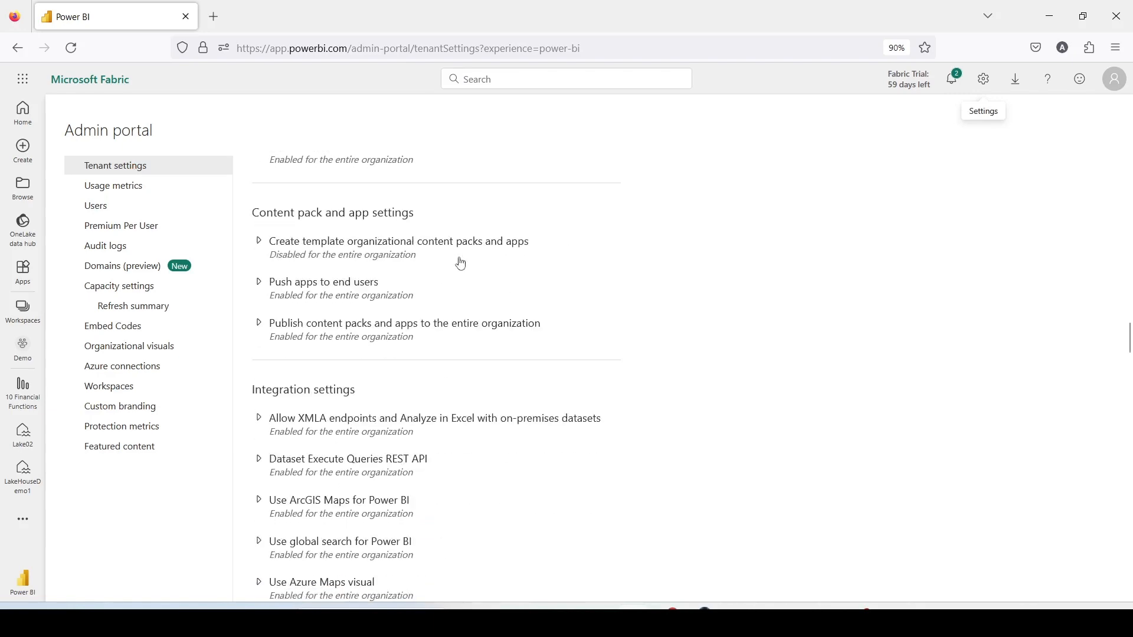
{"action": "scroll", "coordinate": [461, 263], "scroll_direction": "down", "scroll_amount": 15}
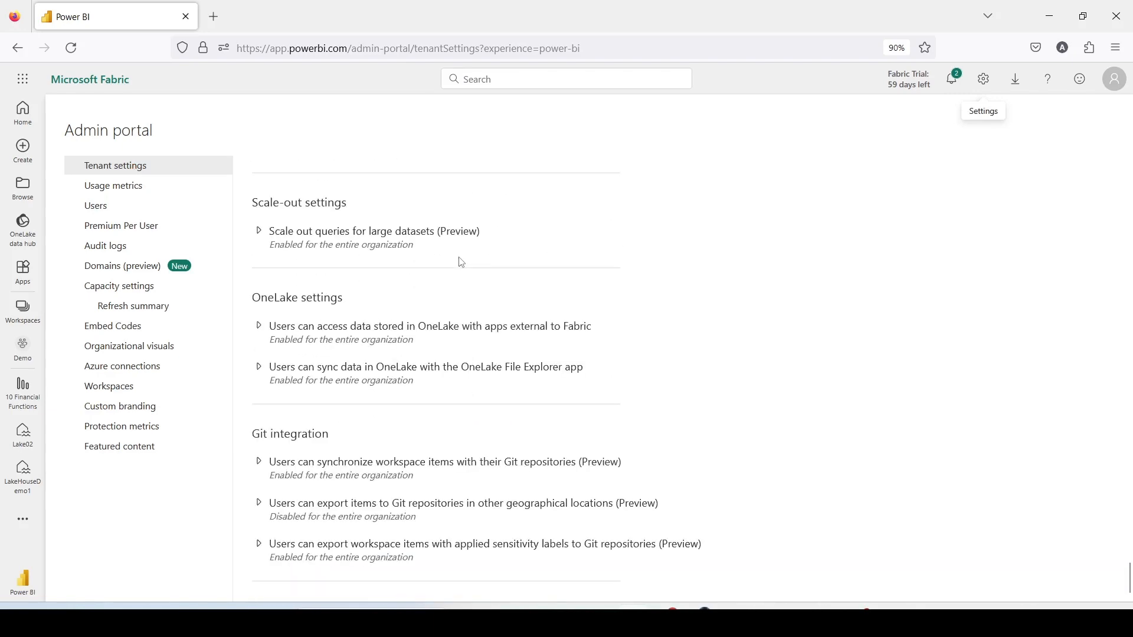
{"action": "scroll", "coordinate": [451, 274], "scroll_direction": "up", "scroll_amount": 1}
{"action": "scroll", "coordinate": [449, 279], "scroll_direction": "up", "scroll_amount": 2}
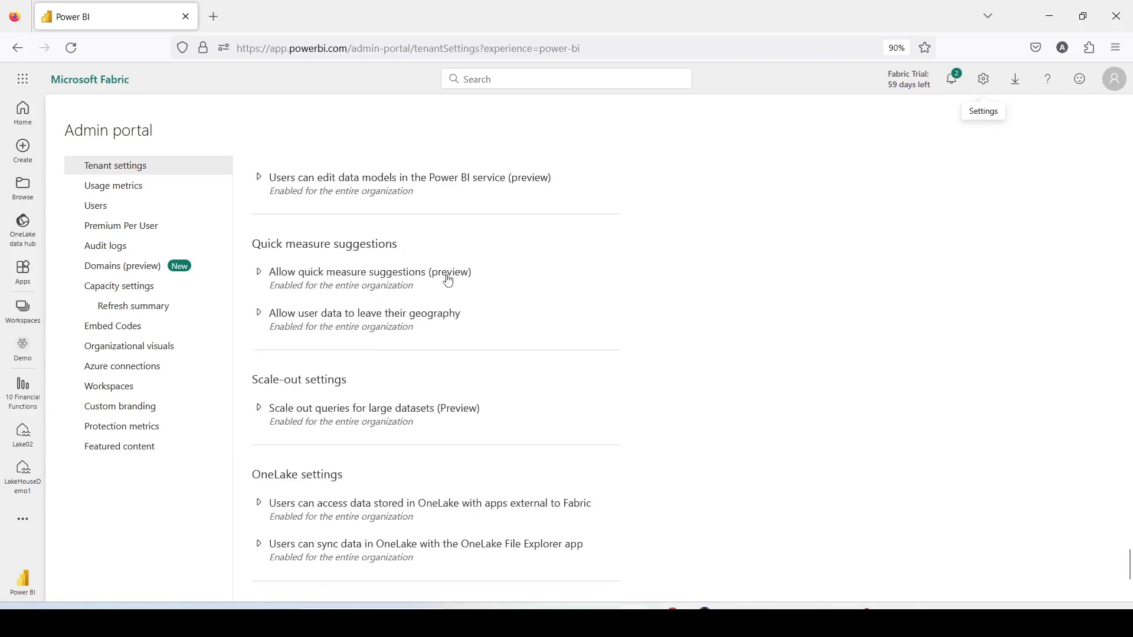
{"action": "scroll", "coordinate": [448, 281], "scroll_direction": "up", "scroll_amount": 3}
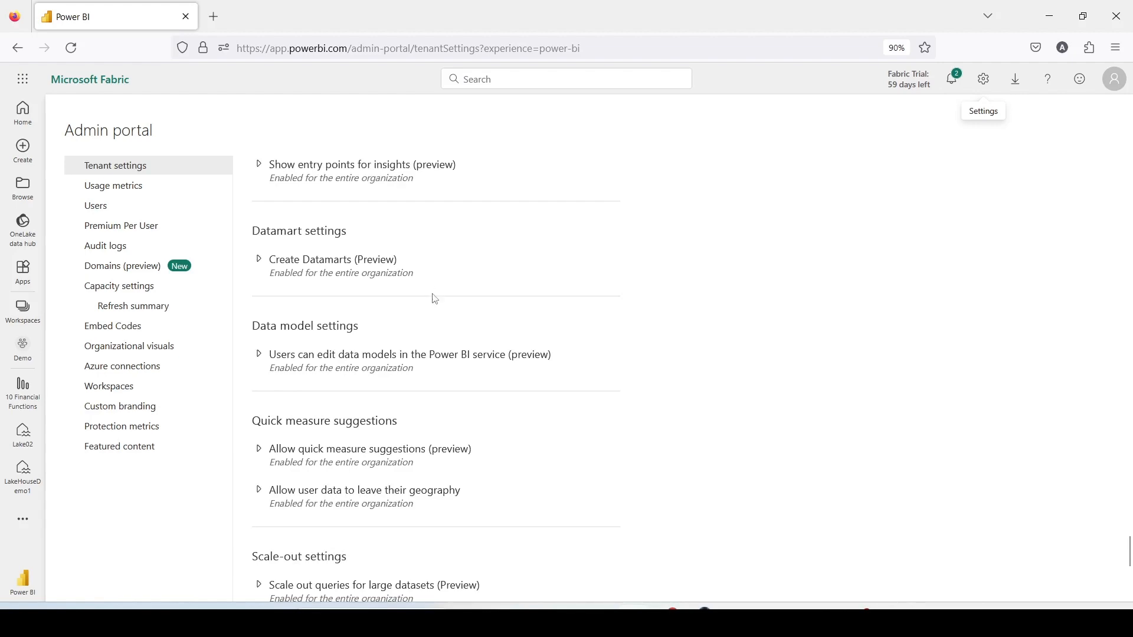
{"action": "scroll", "coordinate": [410, 306], "scroll_direction": "down", "scroll_amount": 4}
{"action": "scroll", "coordinate": [411, 306], "scroll_direction": "up", "scroll_amount": 4}
{"action": "left_click_drag", "start_coordinate": [240, 313], "coordinate": [587, 380]}
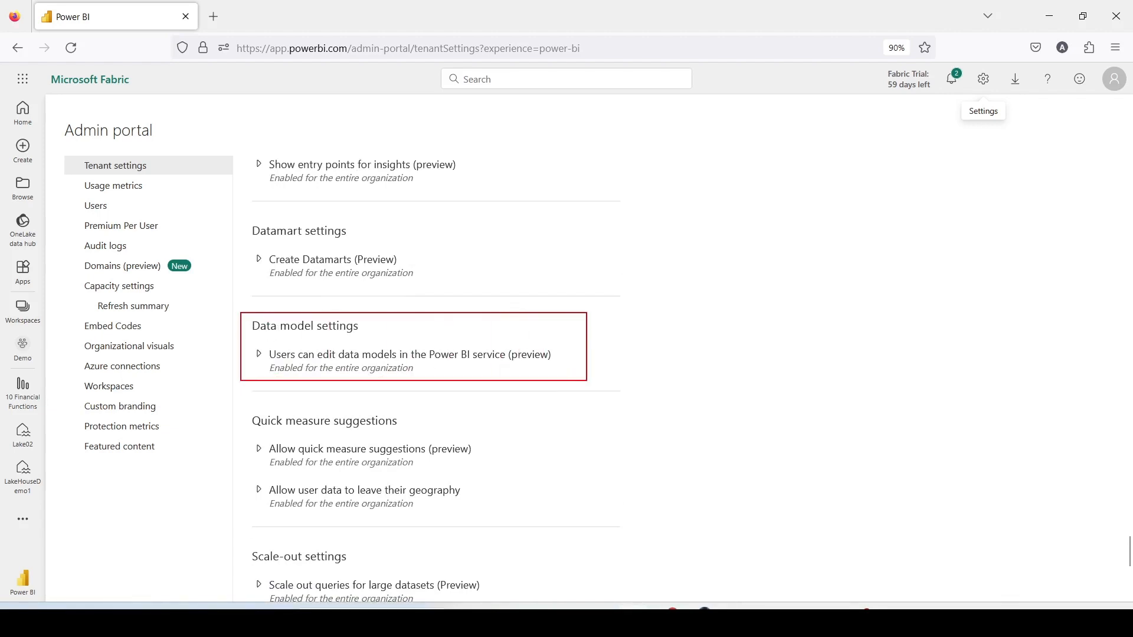
Expand the tenant setting "Users can edit data models in the Power BI service (preview)" and review its toggle and Apply to options.
{"action": "left_click", "coordinate": [260, 356]}
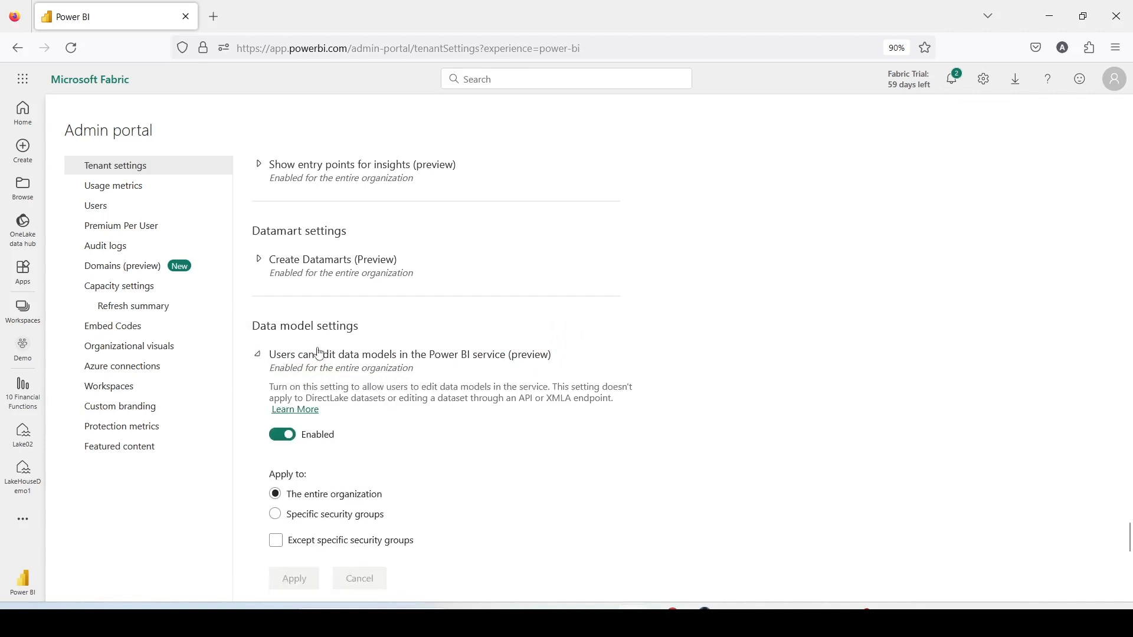
{"action": "scroll", "coordinate": [322, 351], "scroll_direction": "down", "scroll_amount": 2}
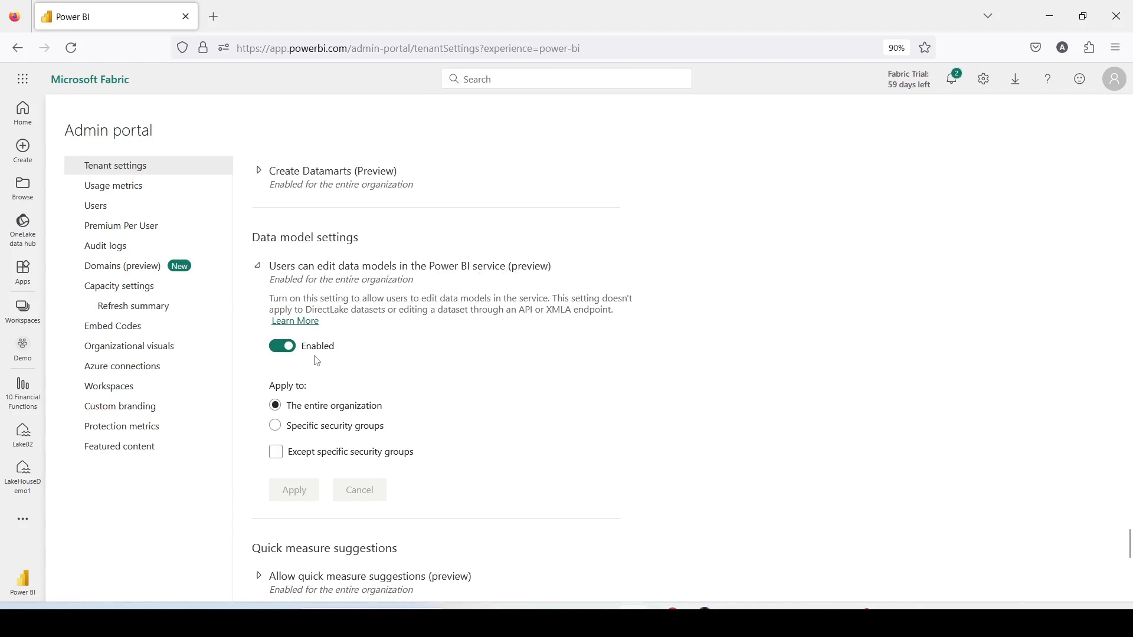
{"action": "left_click_drag", "start_coordinate": [258, 329], "coordinate": [382, 376]}
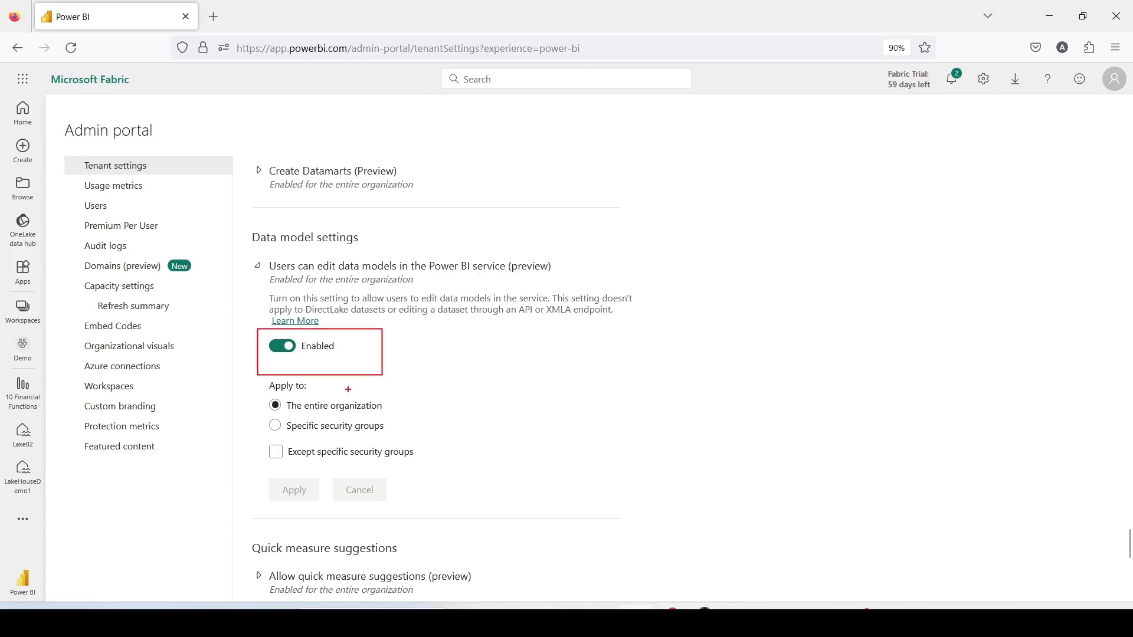
{"action": "left_click_drag", "start_coordinate": [262, 396], "coordinate": [401, 415]}
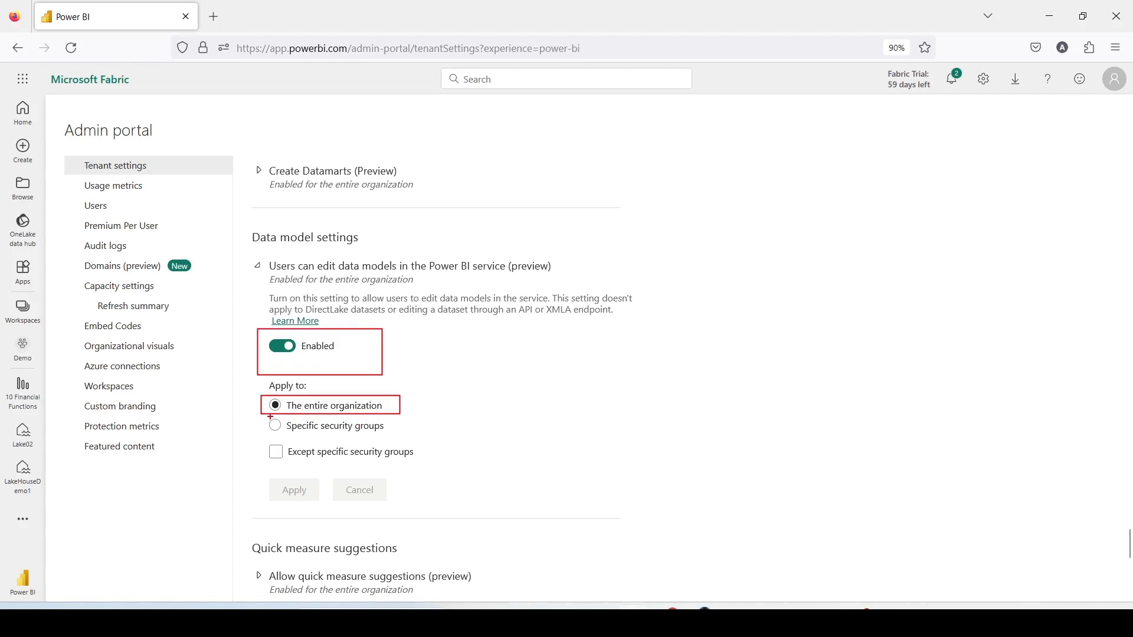
{"action": "mouse_move", "coordinate": [271, 417]}
{"action": "left_mouse_down"}
{"action": "mouse_move", "coordinate": [288, 432]}
{"action": "mouse_move", "coordinate": [414, 437]}
{"action": "left_mouse_up"}
{"action": "mouse_move", "coordinate": [265, 437]}
{"action": "left_mouse_down"}
{"action": "mouse_move", "coordinate": [309, 481]}
{"action": "mouse_move", "coordinate": [436, 463]}
{"action": "left_mouse_up"}
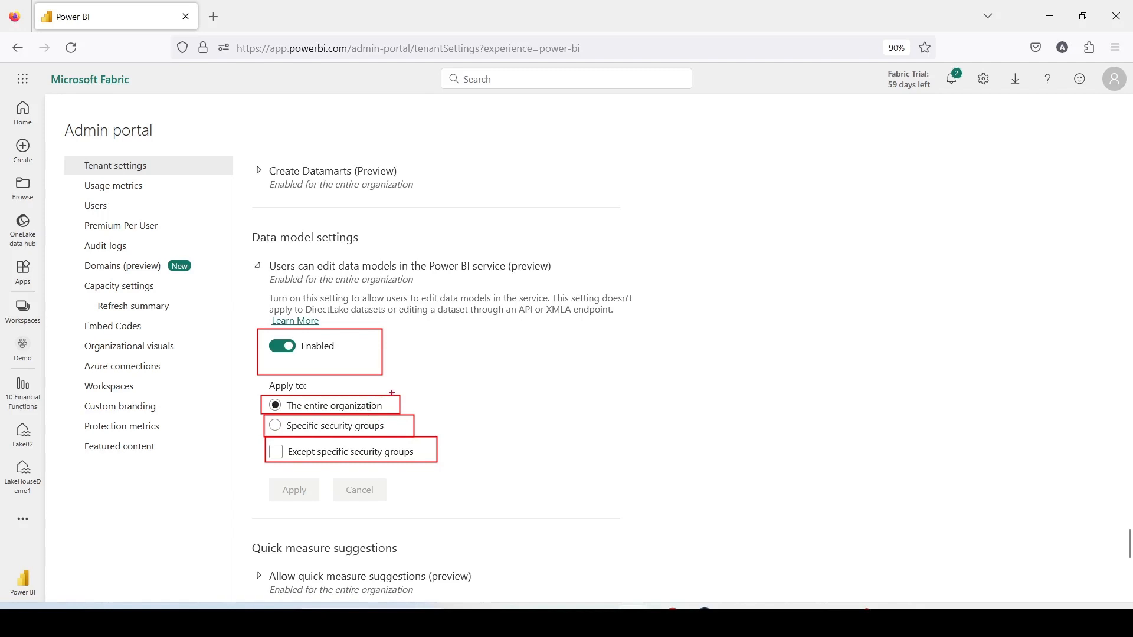
{"action": "key", "text": "Escape"}
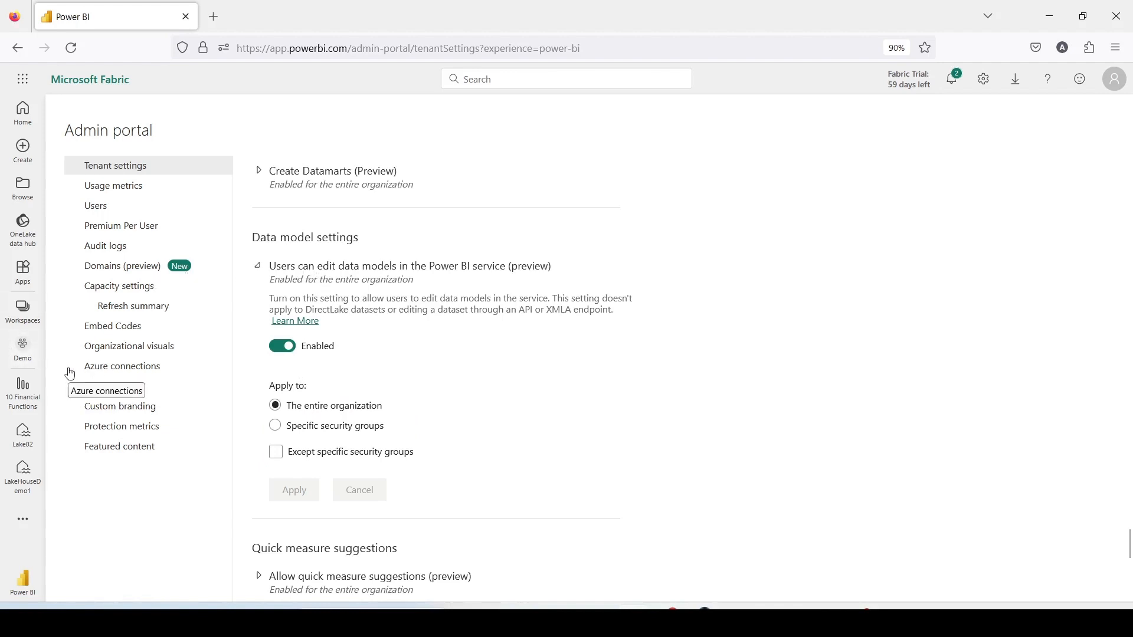
Return from the admin portal to the Demo workspace.
{"action": "key", "text": "ctrl+2"}
{"action": "left_click_drag", "start_coordinate": [0, 291], "coordinate": [56, 332]}
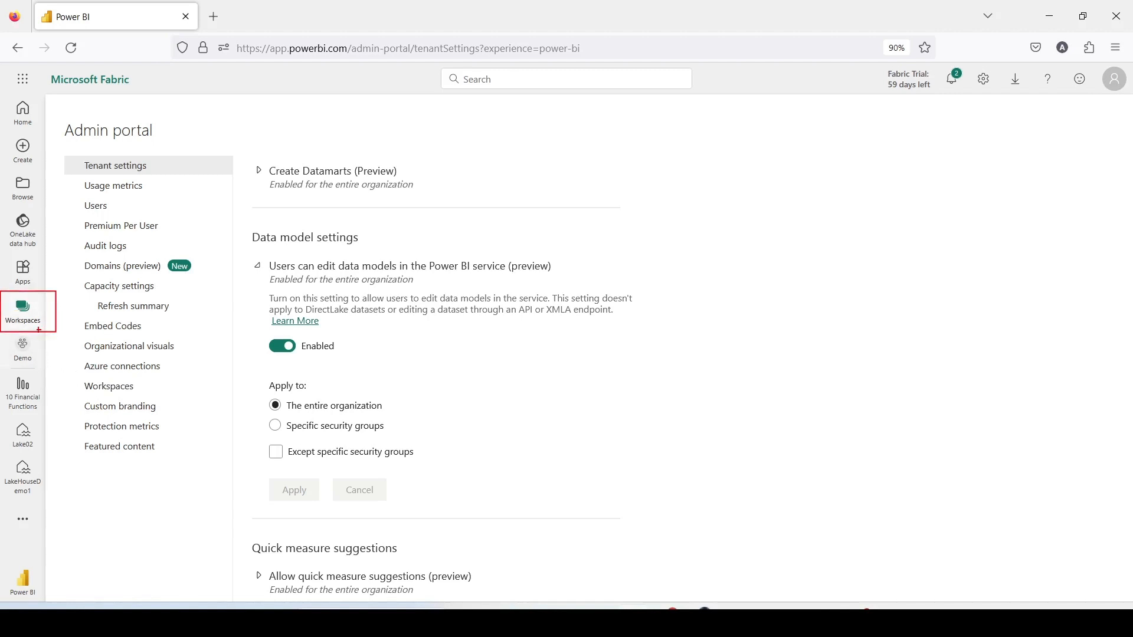
{"action": "key", "text": "Escape"}
{"action": "left_click", "coordinate": [24, 312]}
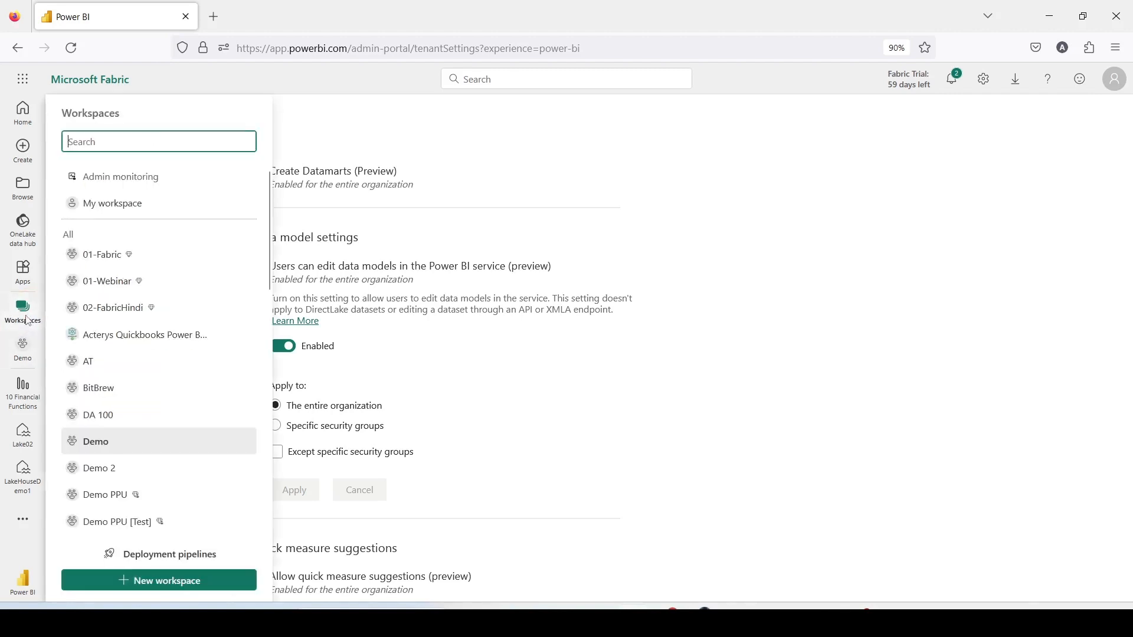
{"action": "left_click", "coordinate": [95, 440]}
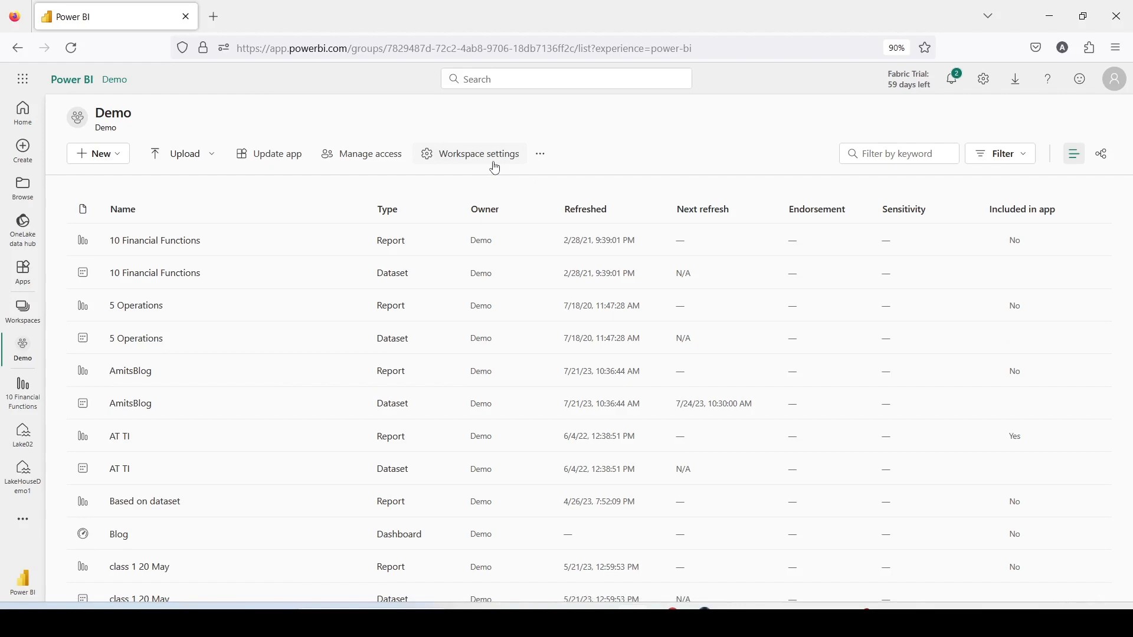
Enable "Users can edit data models in the Power BI service (preview)" in the Demo workspace's general Power BI settings and close the settings.
{"action": "mouse_move", "coordinate": [410, 140]}
{"action": "left_mouse_down"}
{"action": "mouse_move", "coordinate": [448, 163]}
{"action": "mouse_move", "coordinate": [520, 172]}
{"action": "left_mouse_up"}
{"action": "left_click_drag", "start_coordinate": [334, 93], "coordinate": [662, 279]}
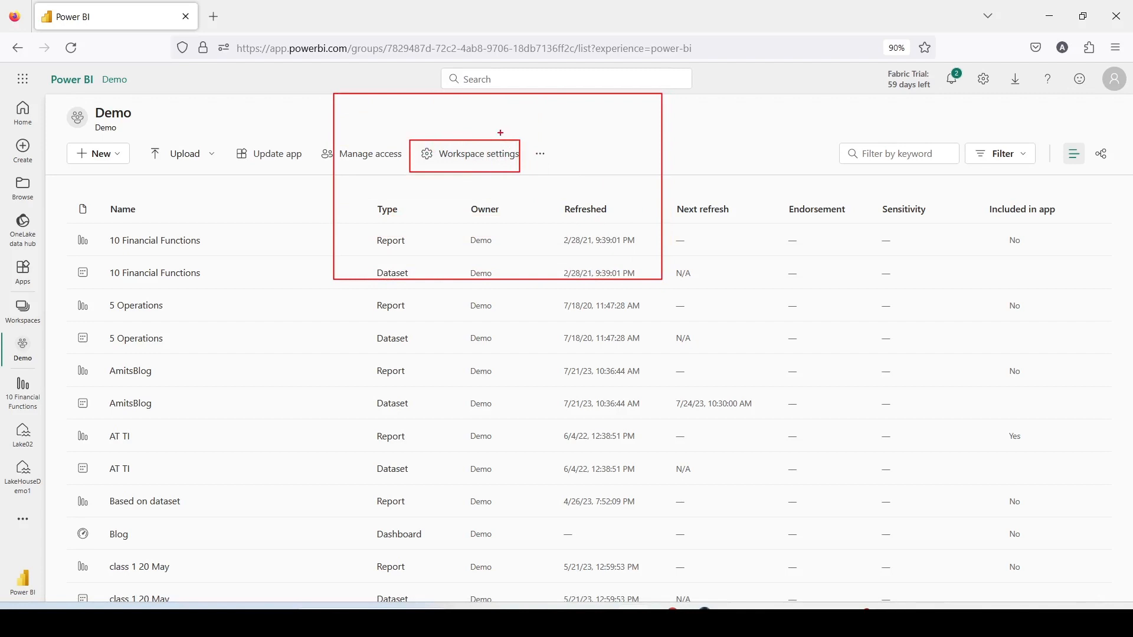
{"action": "mouse_move", "coordinate": [501, 132]}
{"action": "left_mouse_down"}
{"action": "mouse_move", "coordinate": [476, 128]}
{"action": "mouse_move", "coordinate": [406, 165]}
{"action": "mouse_move", "coordinate": [533, 198]}
{"action": "mouse_move", "coordinate": [499, 136]}
{"action": "left_mouse_up"}
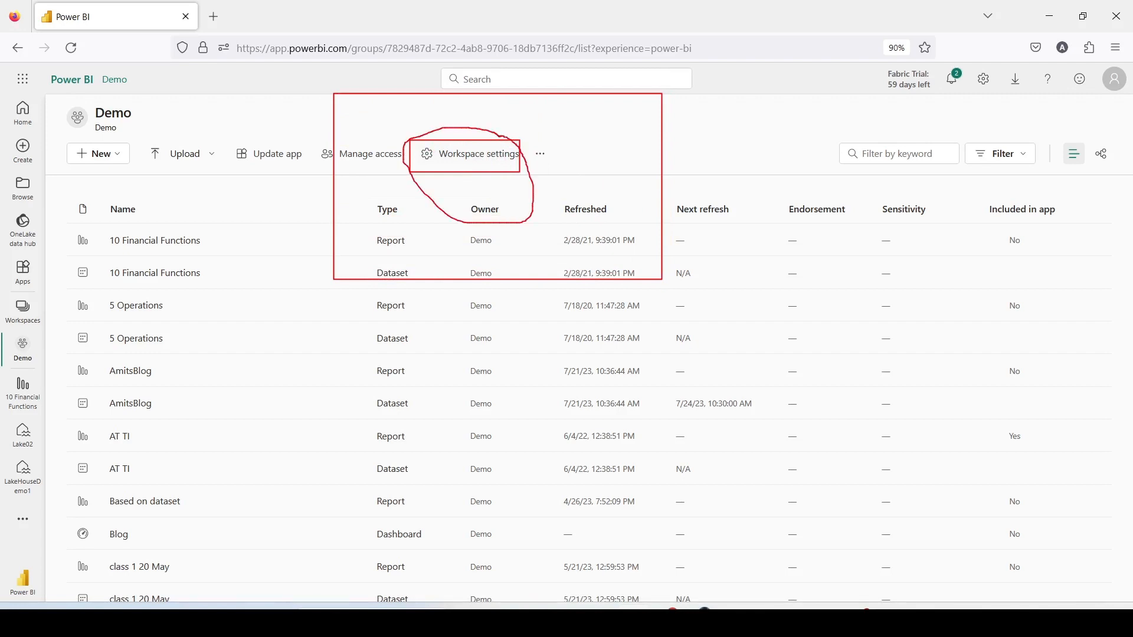
{"action": "left_click", "coordinate": [481, 159]}
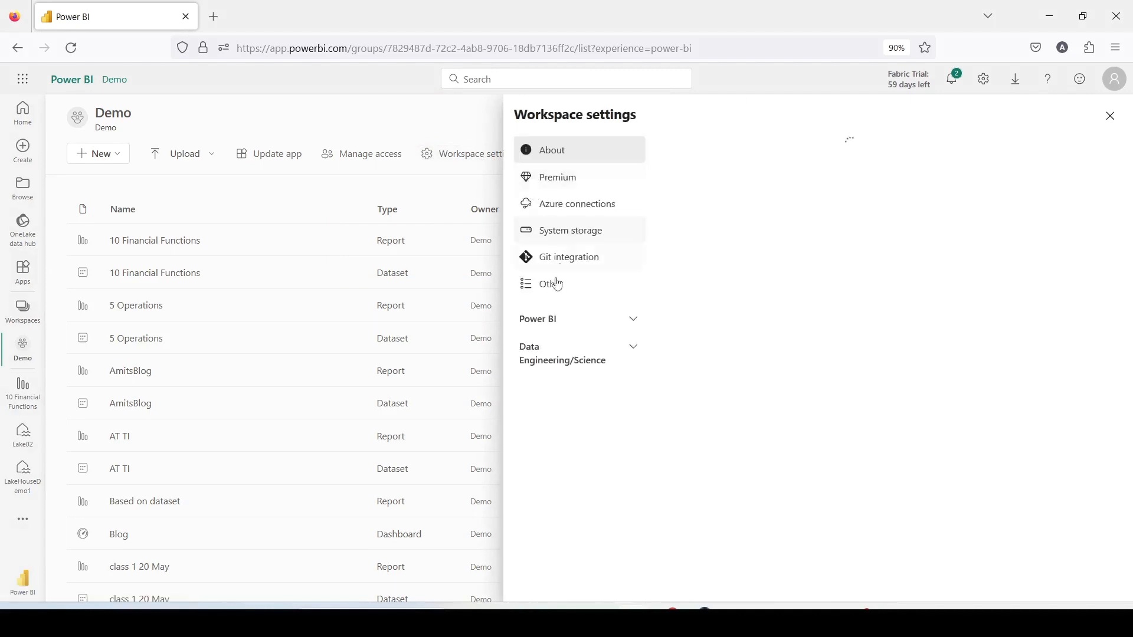
{"action": "left_click", "coordinate": [553, 321]}
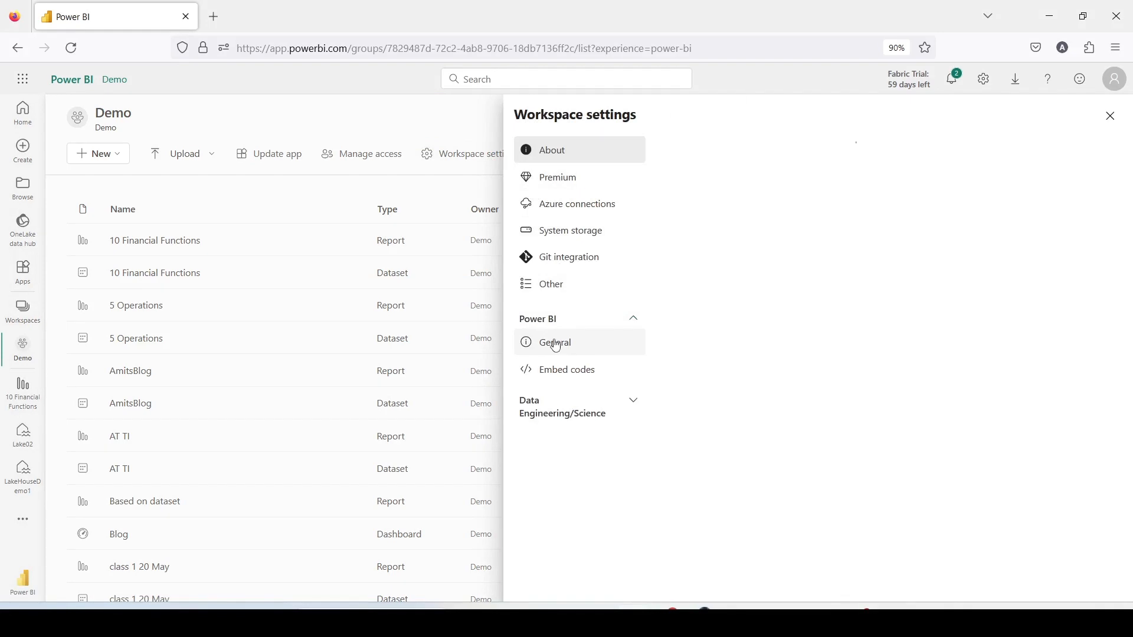
{"action": "left_click", "coordinate": [556, 346]}
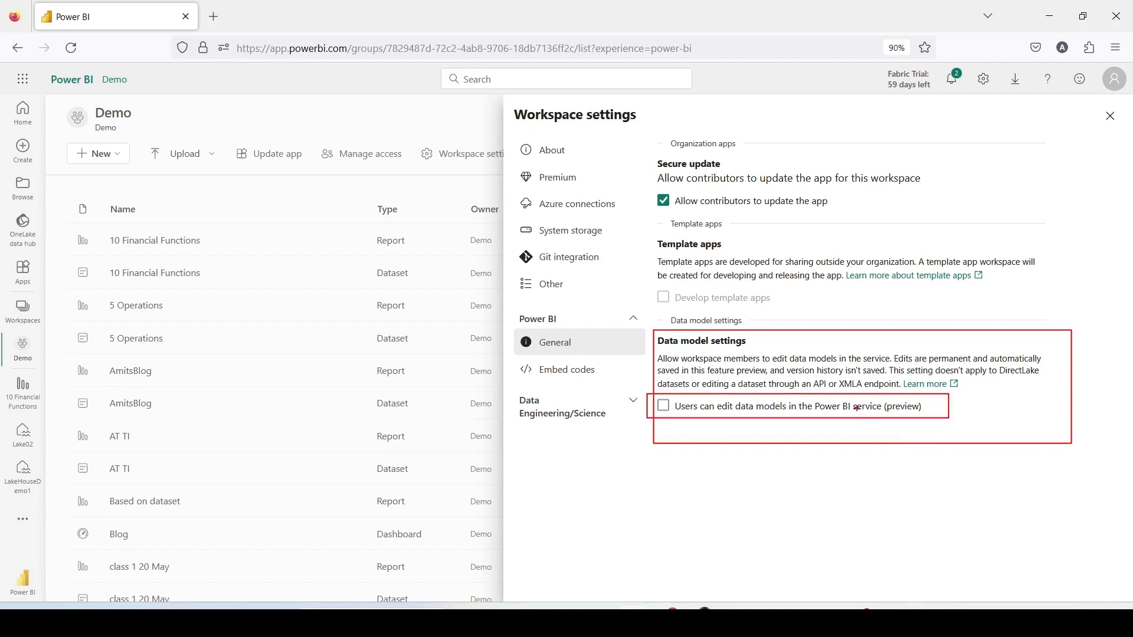
{"action": "left_click", "coordinate": [664, 406]}
{"action": "left_click", "coordinate": [1110, 116]}
Check the data model editing option in the Demo workspace's general Power BI settings, then close the settings.
{"action": "left_click", "coordinate": [483, 162]}
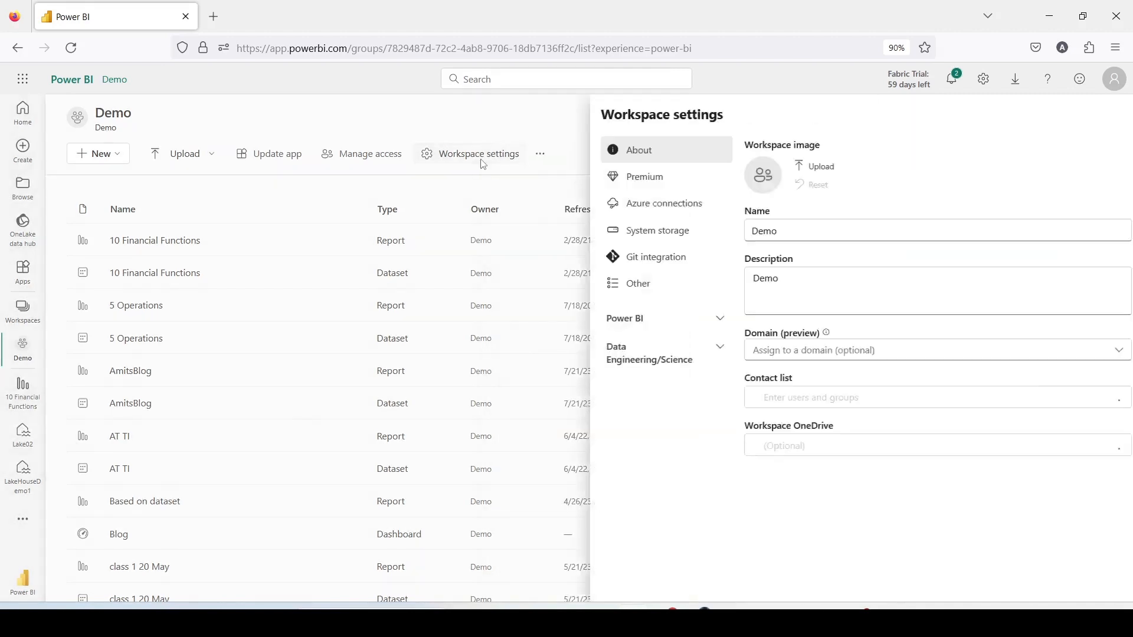
{"action": "left_click", "coordinate": [551, 320]}
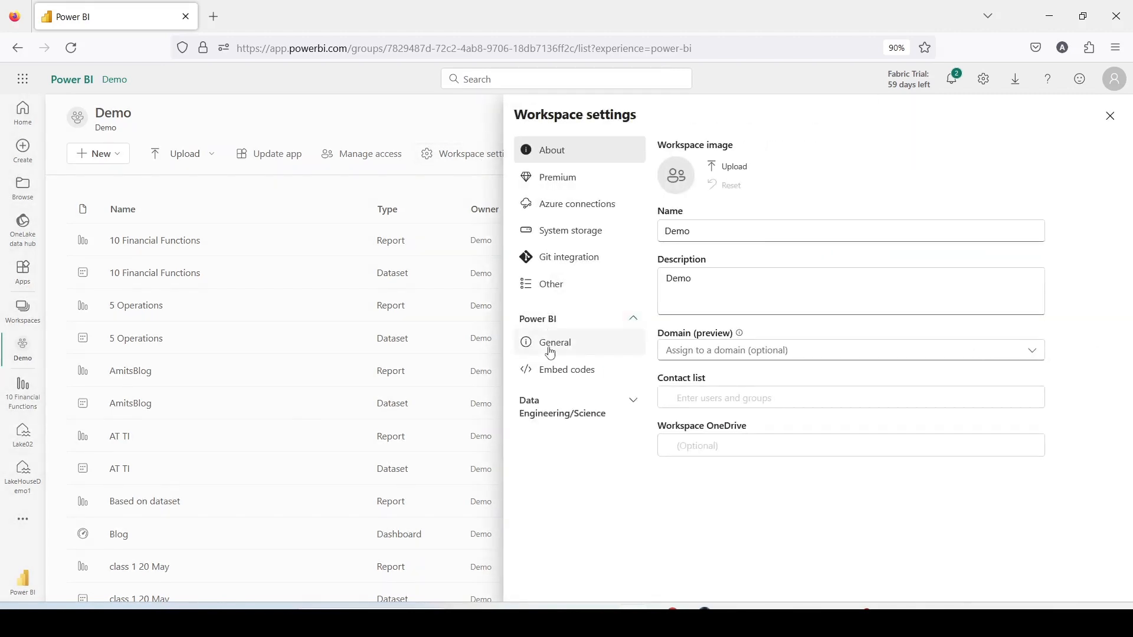
{"action": "left_click", "coordinate": [550, 350]}
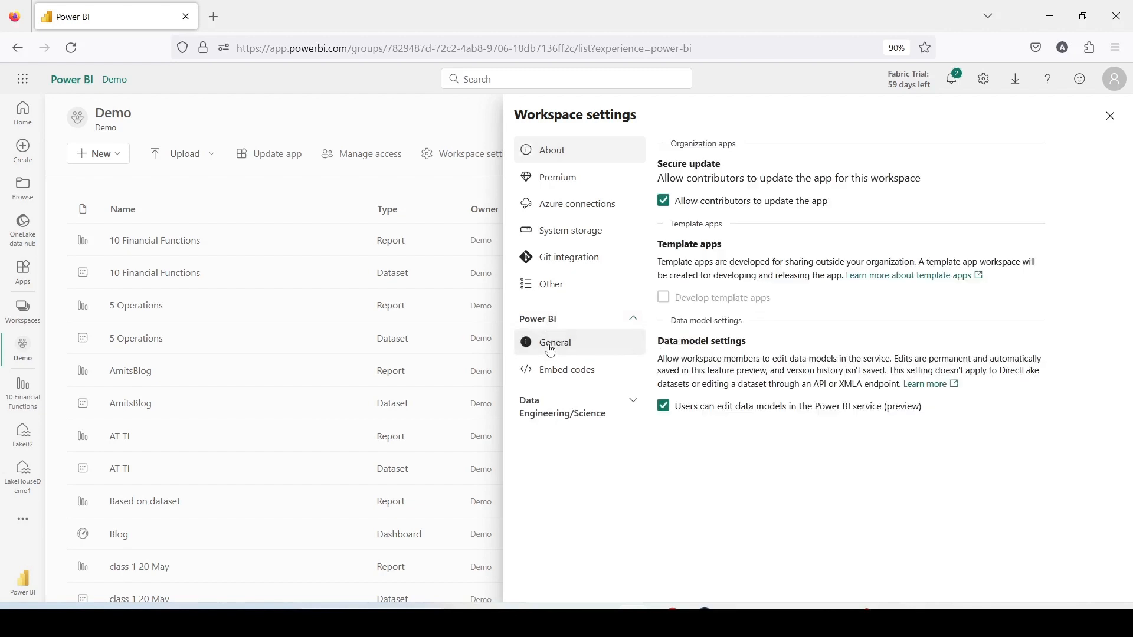
{"action": "left_click", "coordinate": [1110, 117]}
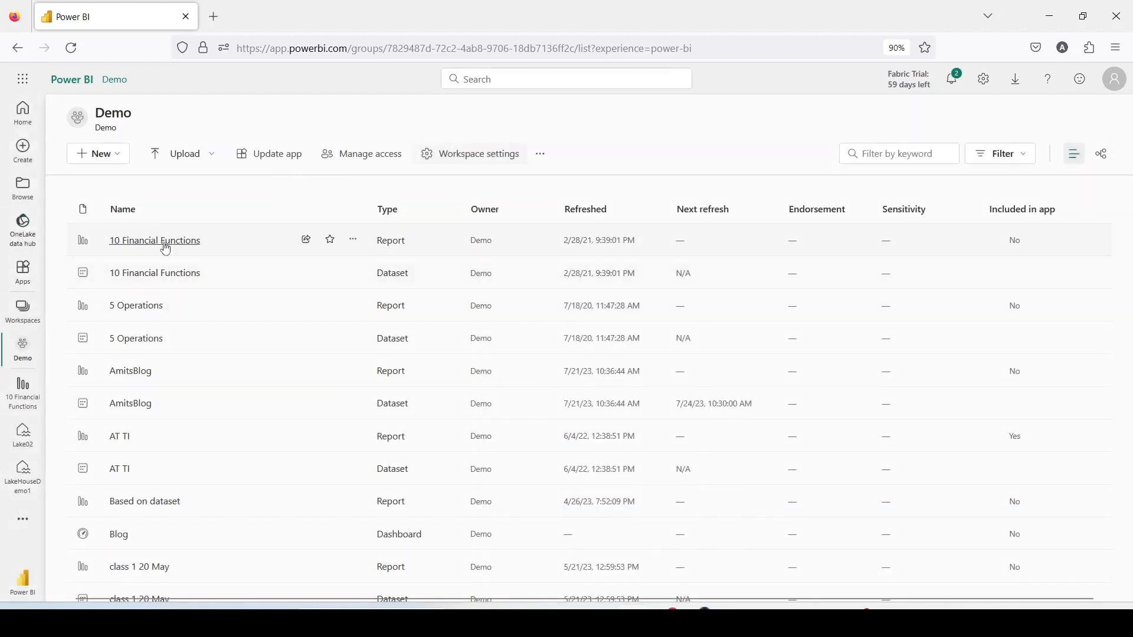
Refresh the Demo workspace page and open the 10 Financial Functions report.
{"action": "left_click", "coordinate": [71, 47]}
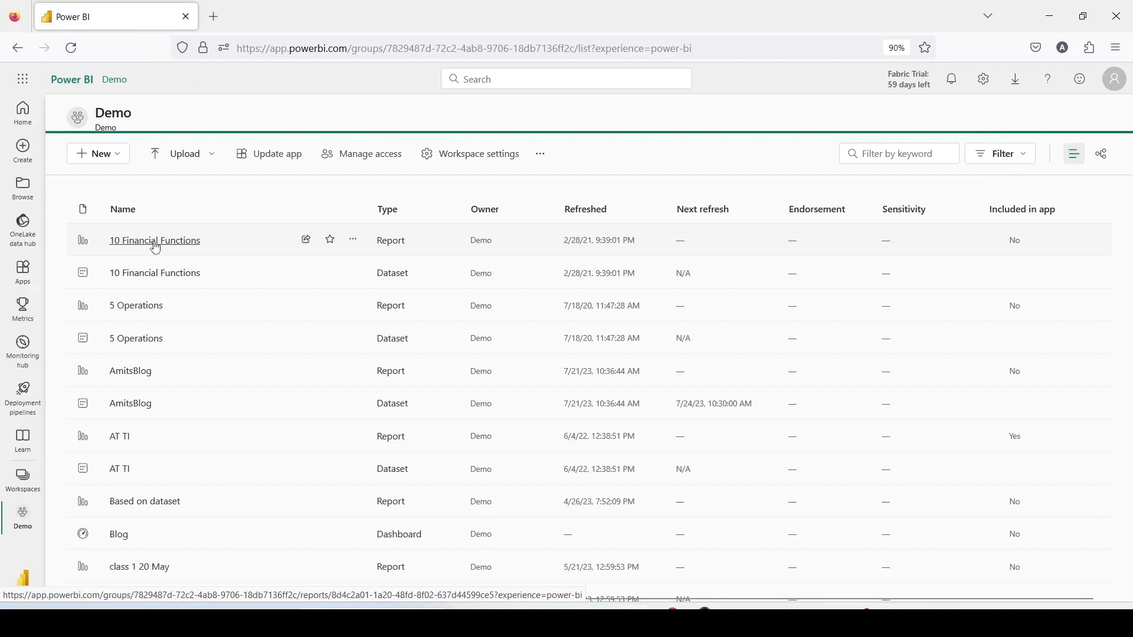
{"action": "left_click_drag", "start_coordinate": [94, 222], "coordinate": [261, 259]}
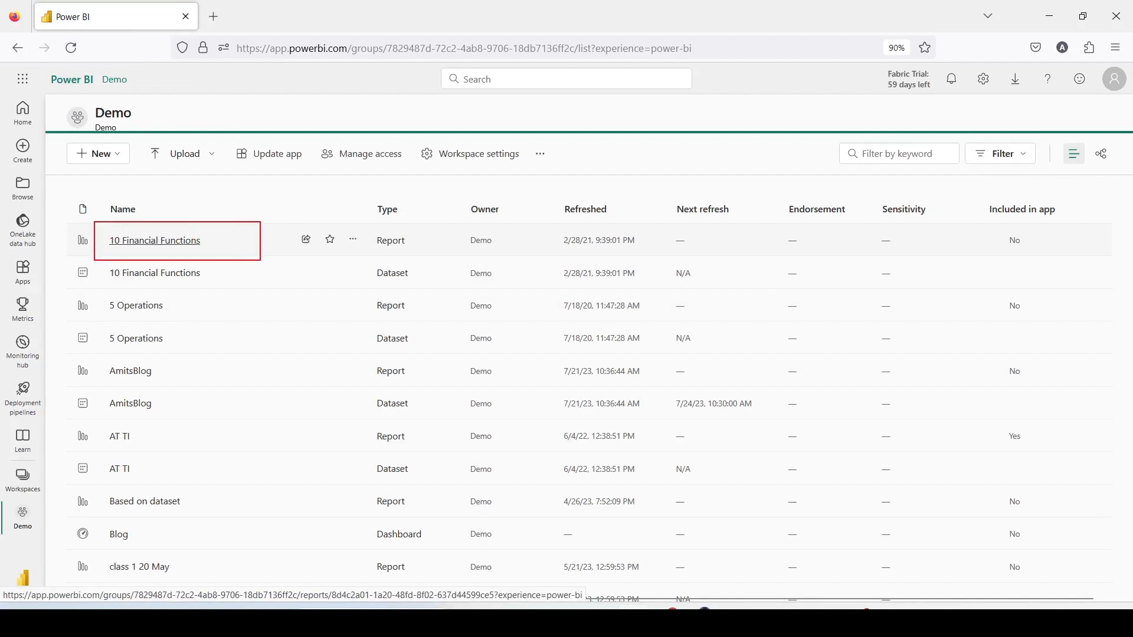
{"action": "left_click", "coordinate": [176, 248]}
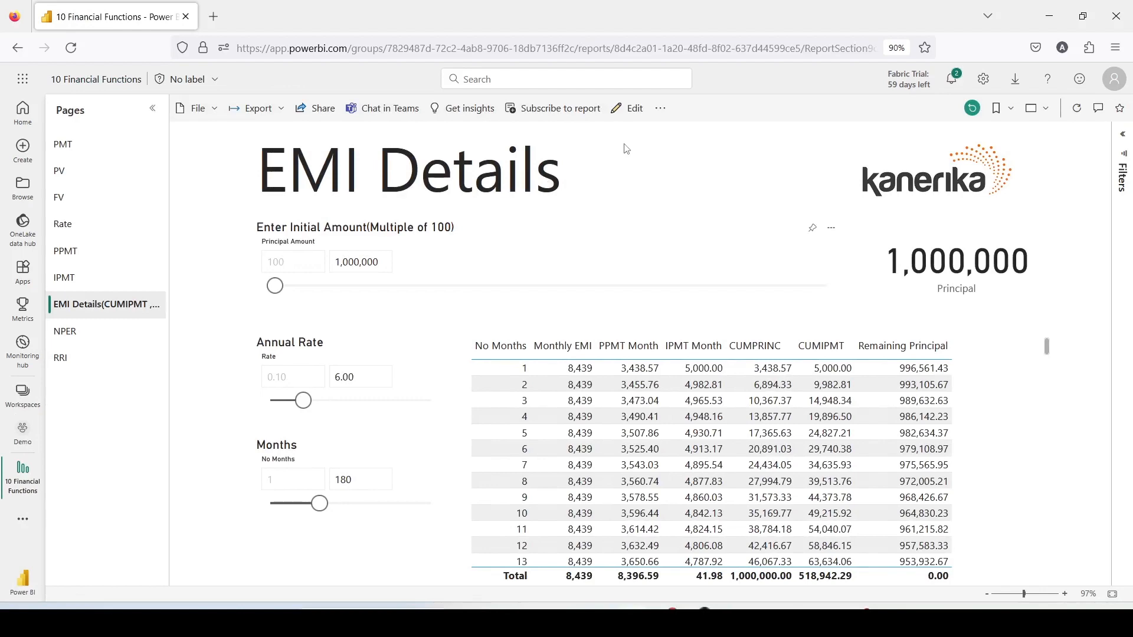
Switch the 10 Financial Functions report to edit mode and open its data model.
{"action": "mouse_move", "coordinate": [607, 97]}
{"action": "left_mouse_down"}
{"action": "mouse_move", "coordinate": [652, 125]}
{"action": "mouse_move", "coordinate": [683, 123]}
{"action": "left_mouse_up"}
{"action": "left_click", "coordinate": [627, 108]}
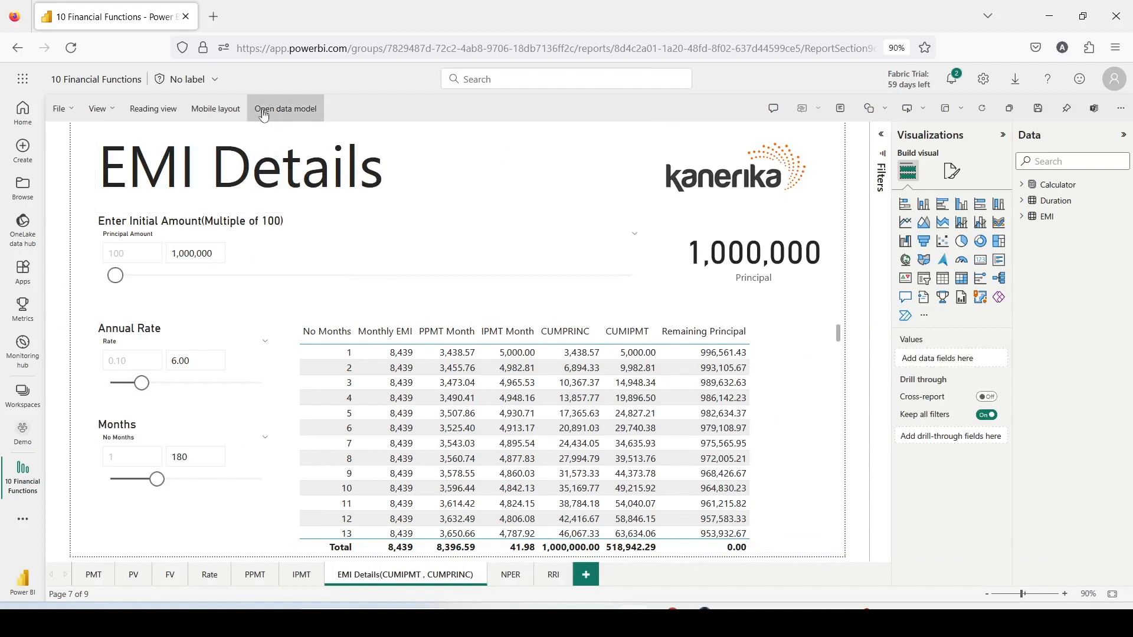
{"action": "left_click_drag", "start_coordinate": [245, 94], "coordinate": [327, 120]}
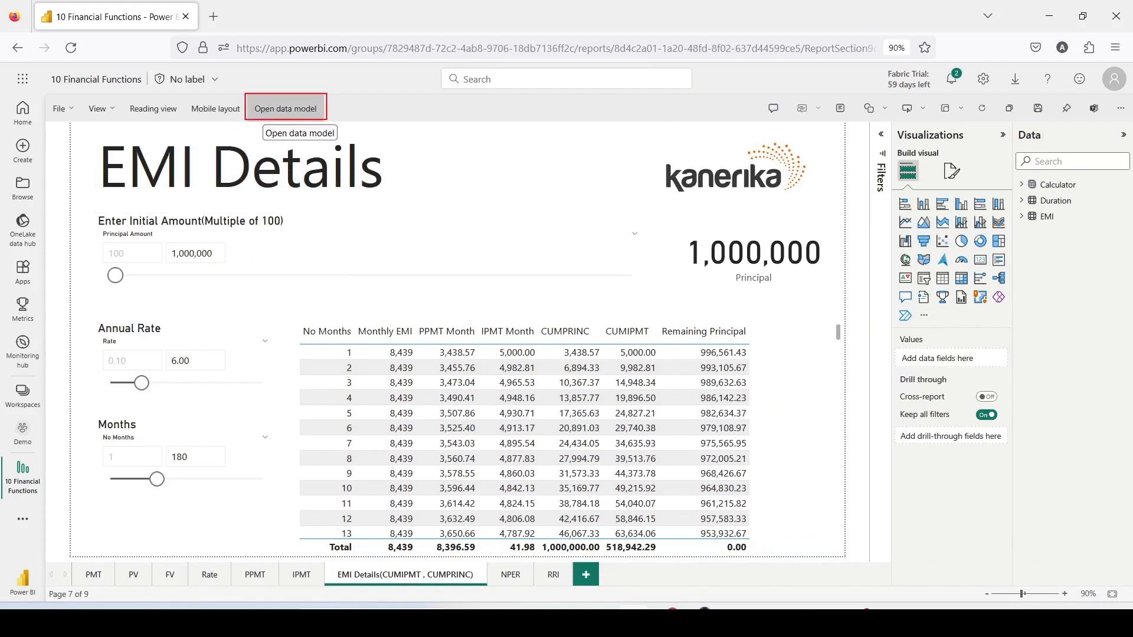
{"action": "left_click", "coordinate": [301, 112]}
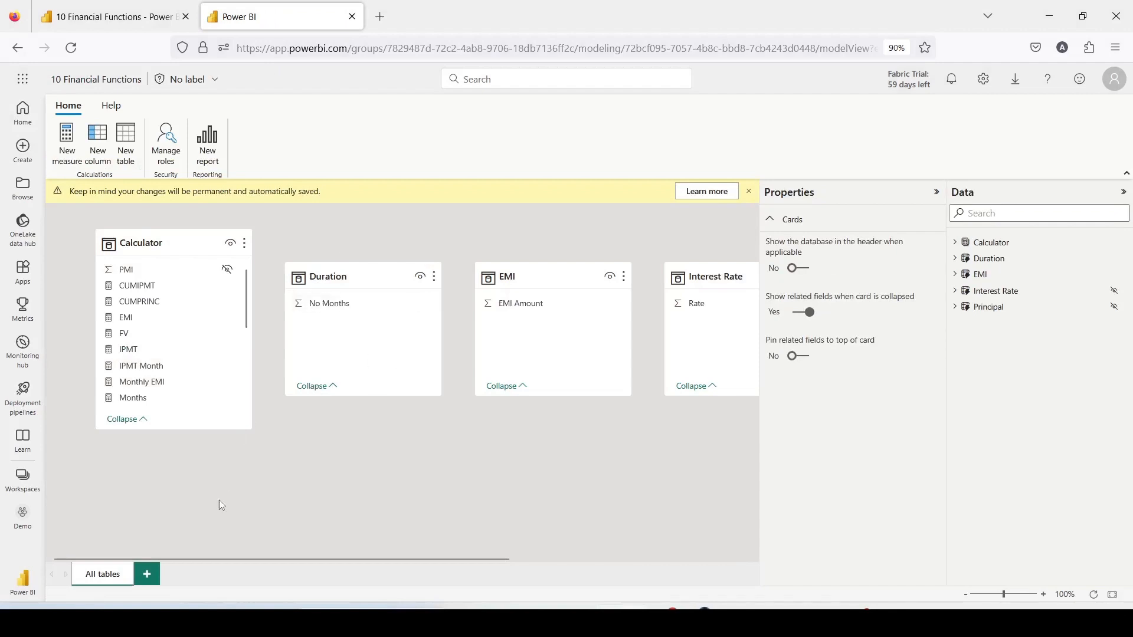
Examine the Calculator, Duration, EMI, Interest Rate and Principal tables one by one, including their properties and any defining formulas.
{"action": "left_click_drag", "start_coordinate": [327, 559], "coordinate": [299, 538]}
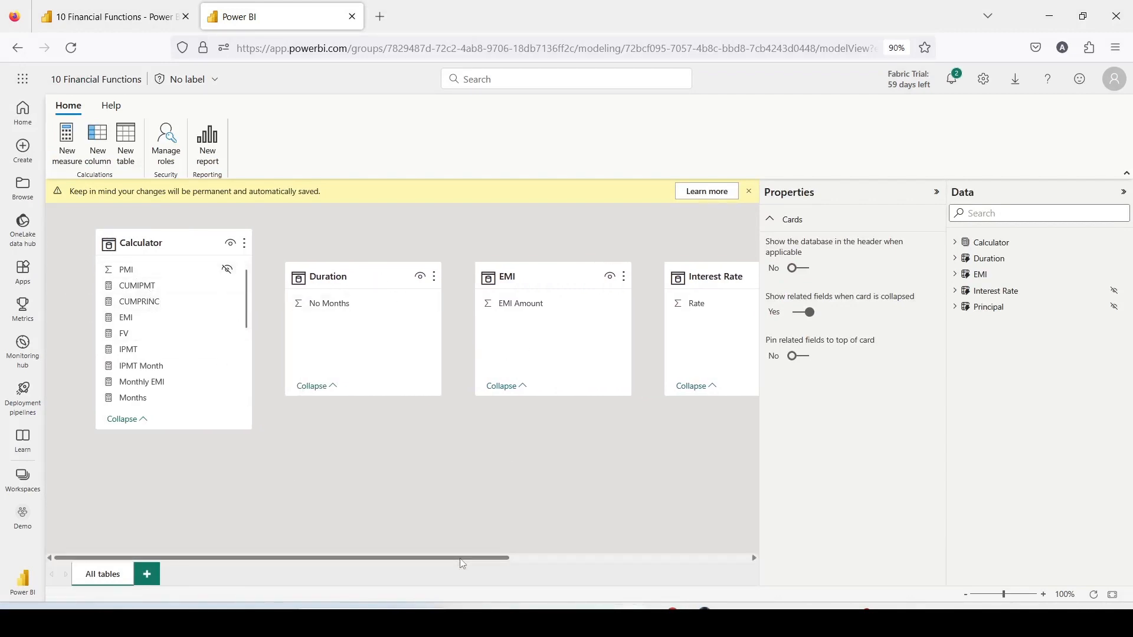
{"action": "left_click_drag", "start_coordinate": [467, 555], "coordinate": [450, 519]}
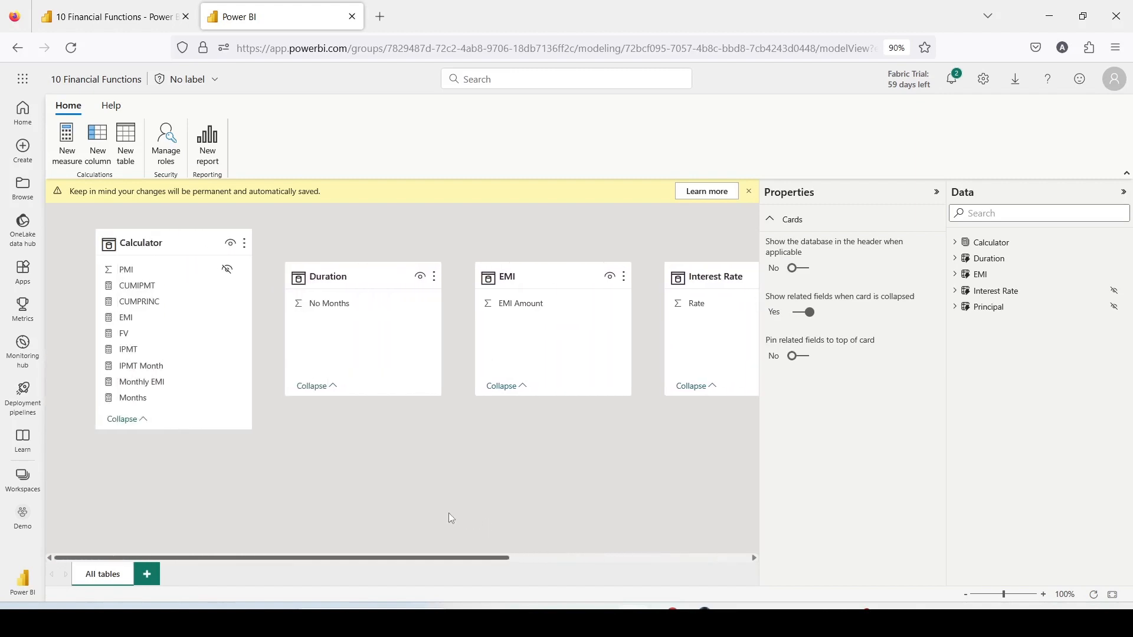
{"action": "left_click", "coordinate": [994, 244]}
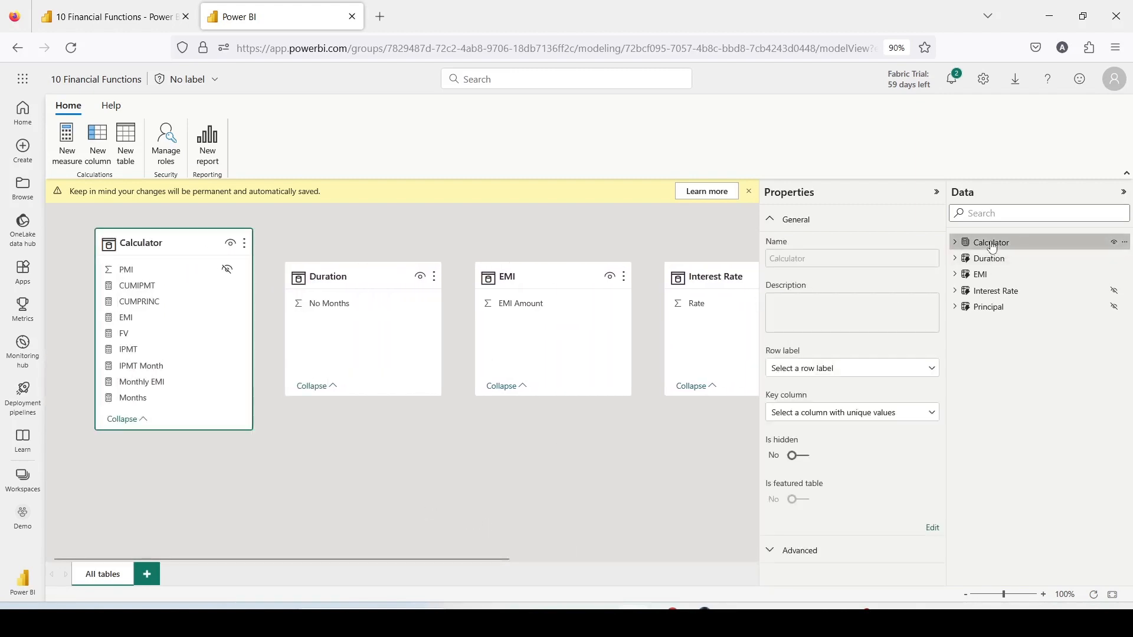
{"action": "left_click", "coordinate": [994, 260]}
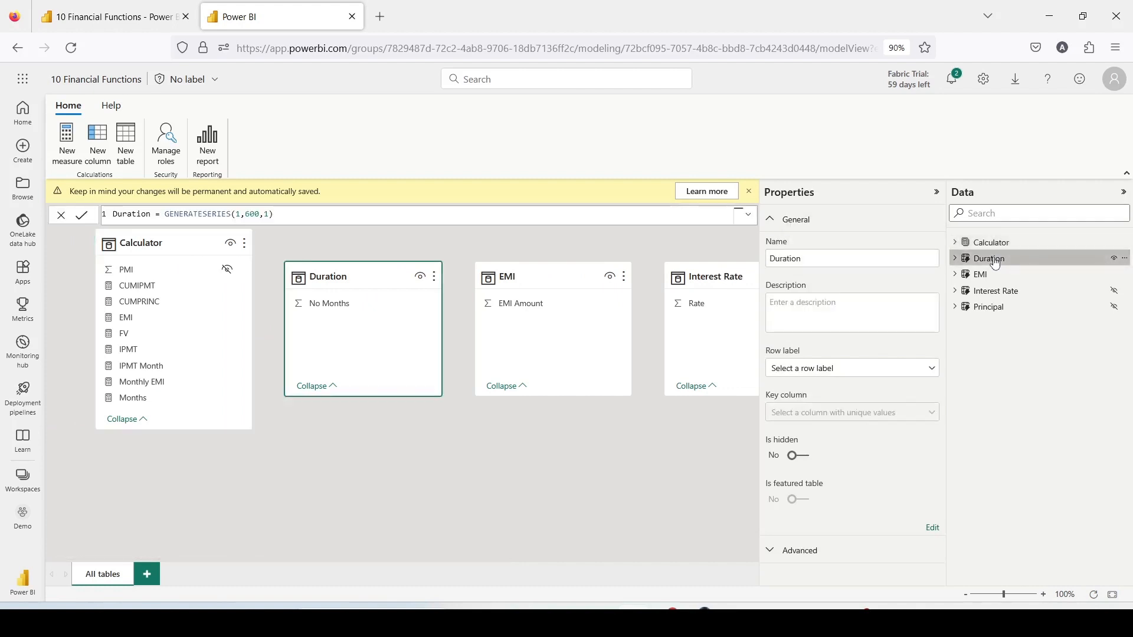
{"action": "left_click", "coordinate": [991, 276]}
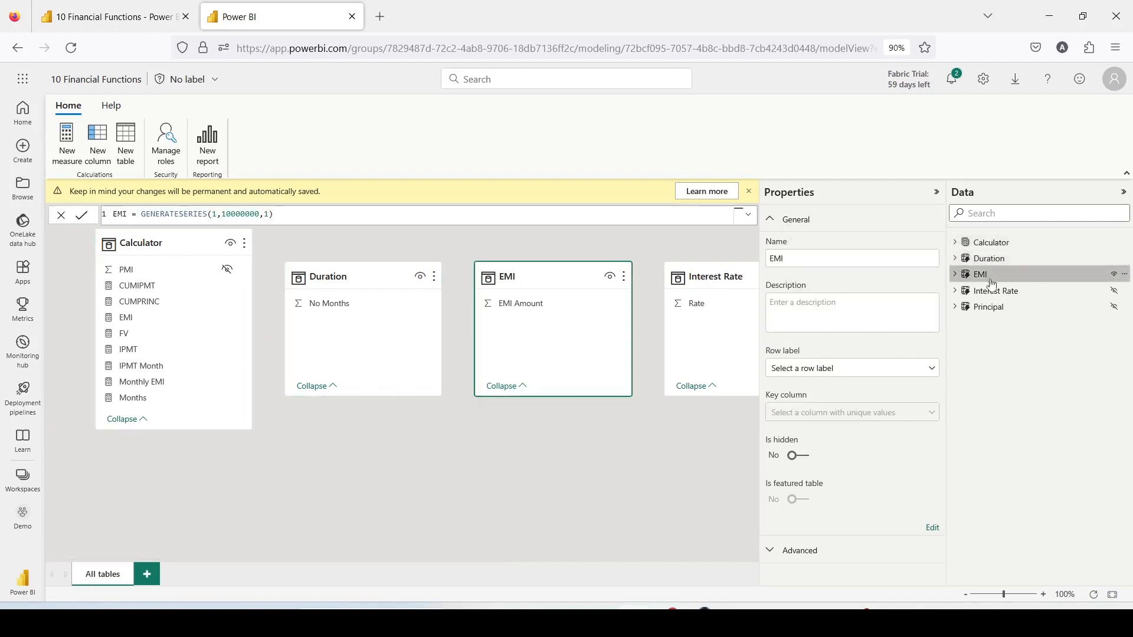
{"action": "left_click", "coordinate": [991, 291]}
{"action": "left_click", "coordinate": [983, 307]}
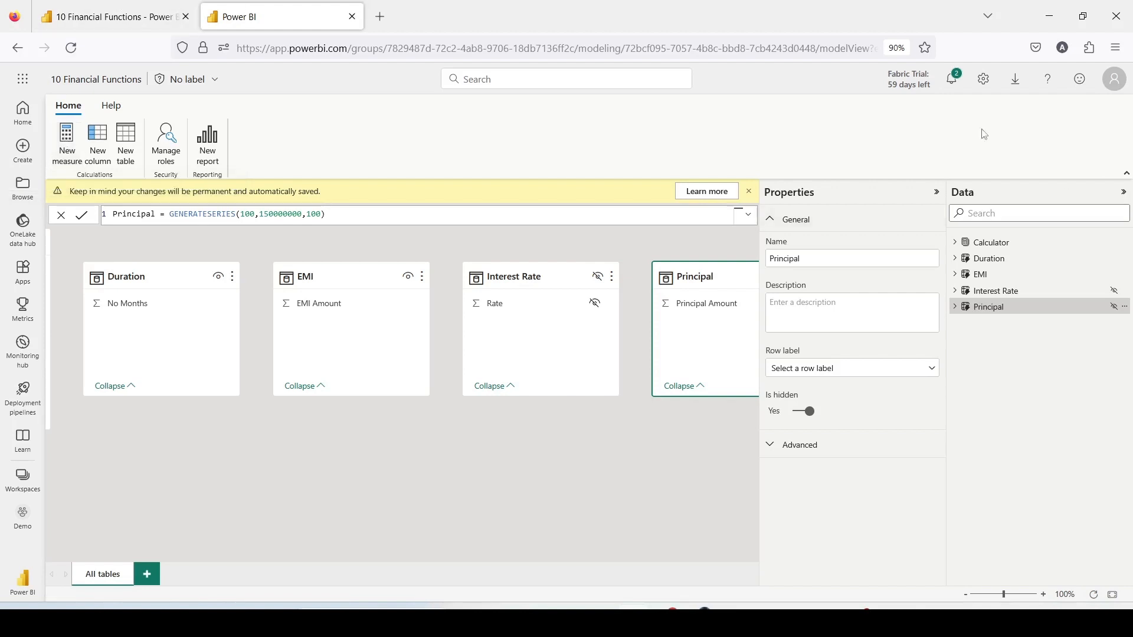
Create a calculated table with the formula Date = CALENDAR(date(2020,1,1), Date(2023,12,31)).
{"action": "left_click_drag", "start_coordinate": [307, 560], "coordinate": [146, 560]}
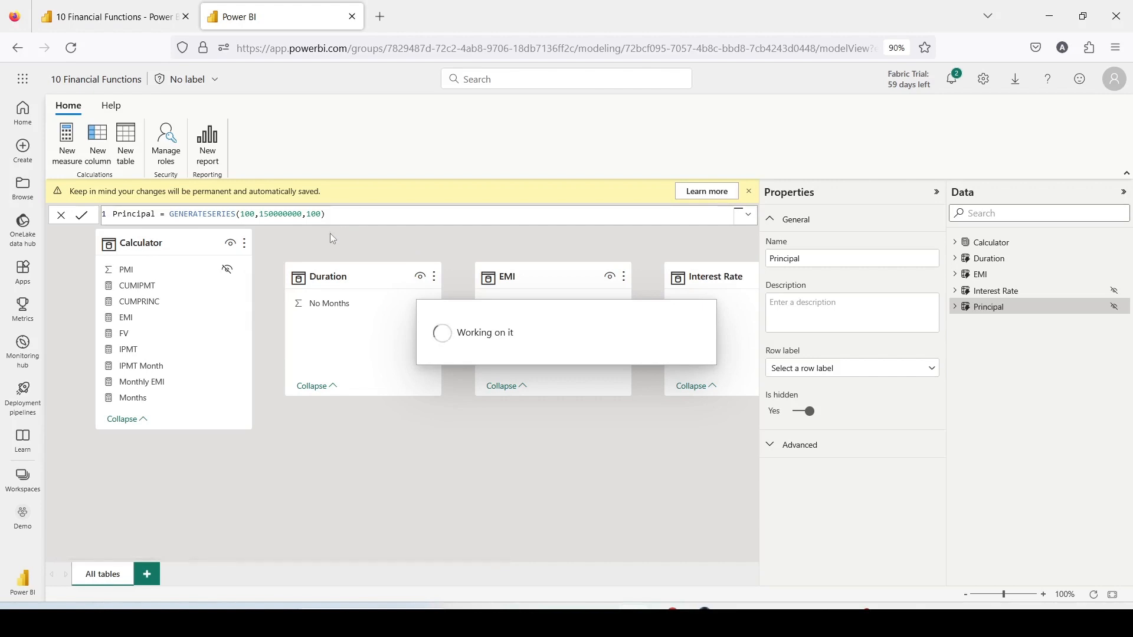
{"action": "double_click", "coordinate": [125, 214]}
{"action": "type", "text": "Date = "}
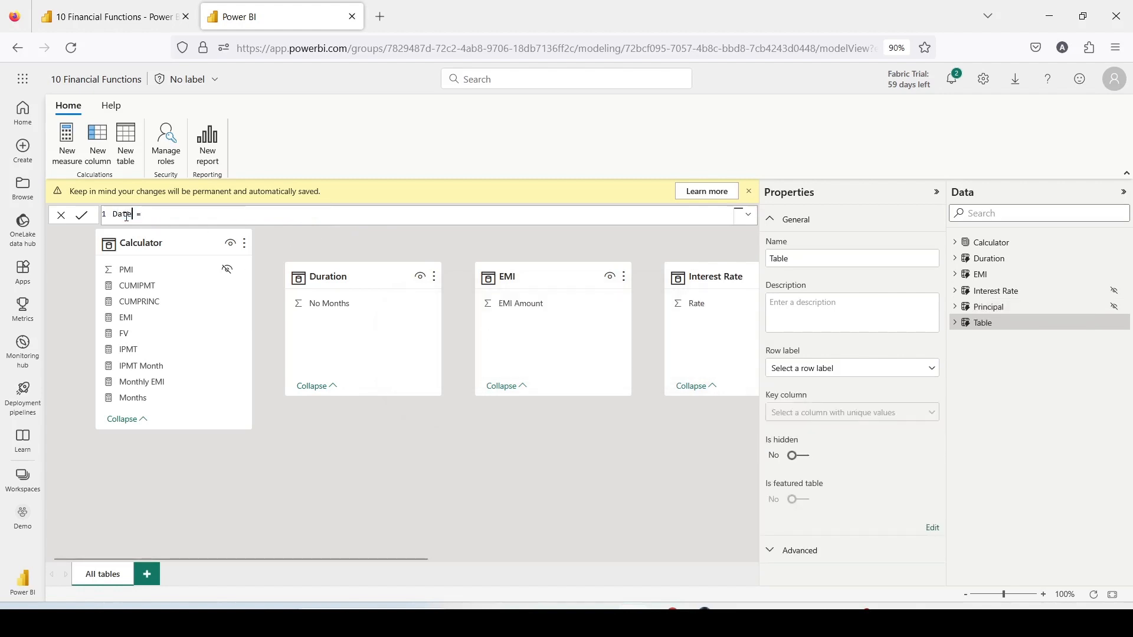
{"action": "type", "text": "Cal"}
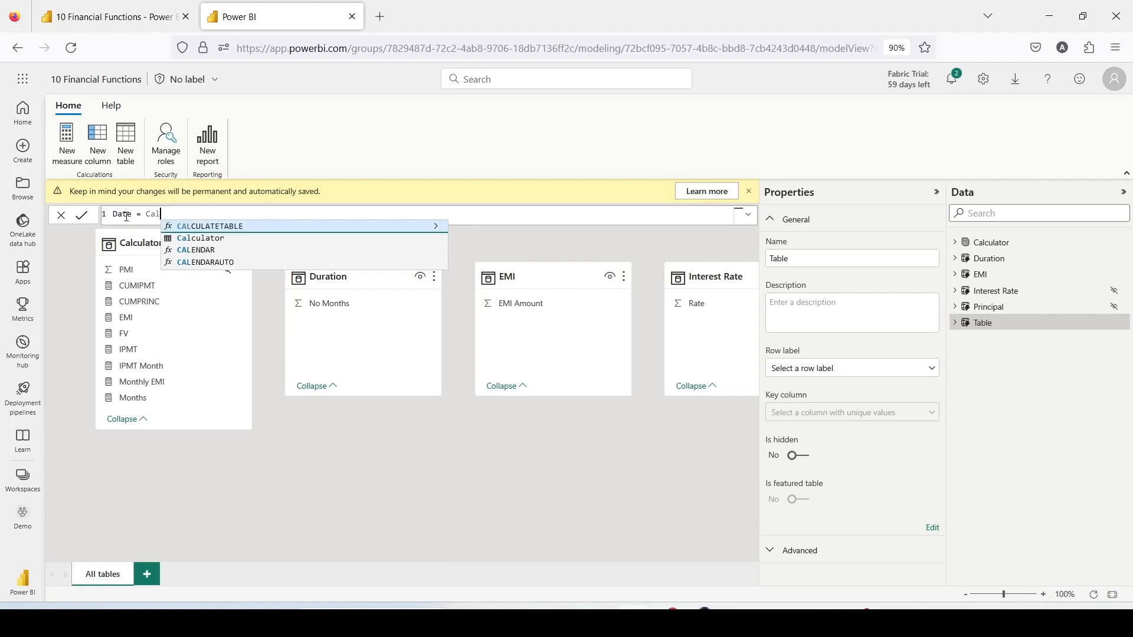
{"action": "key", "text": "Down"}
{"action": "key", "text": "Down"}
{"action": "key", "text": "Tab"}
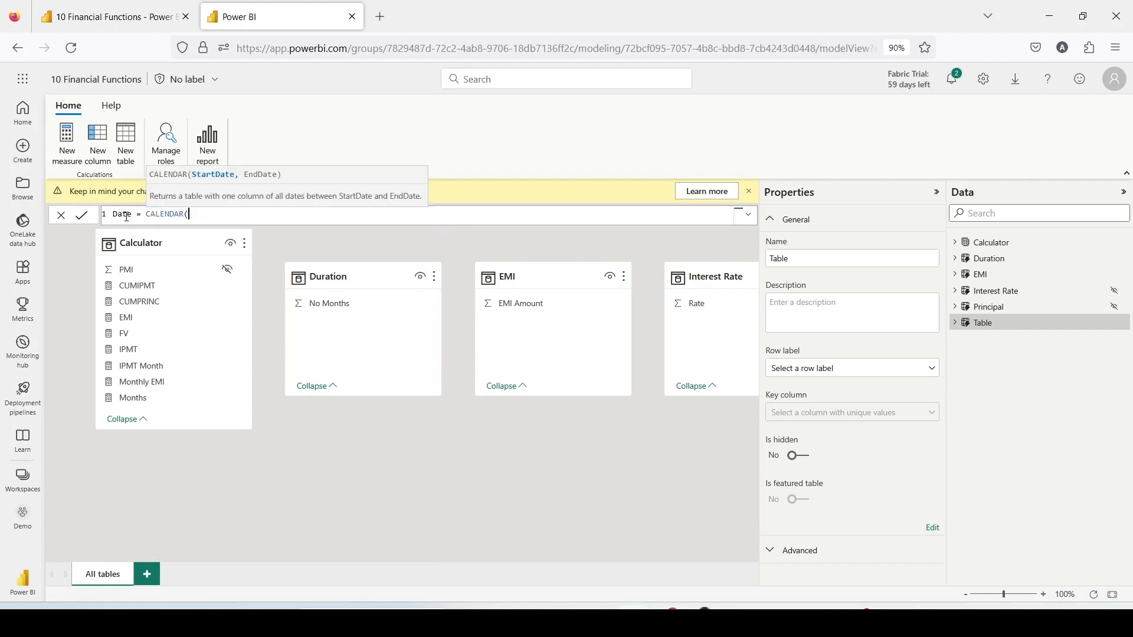
{"action": "type", "text": "date(2020"}
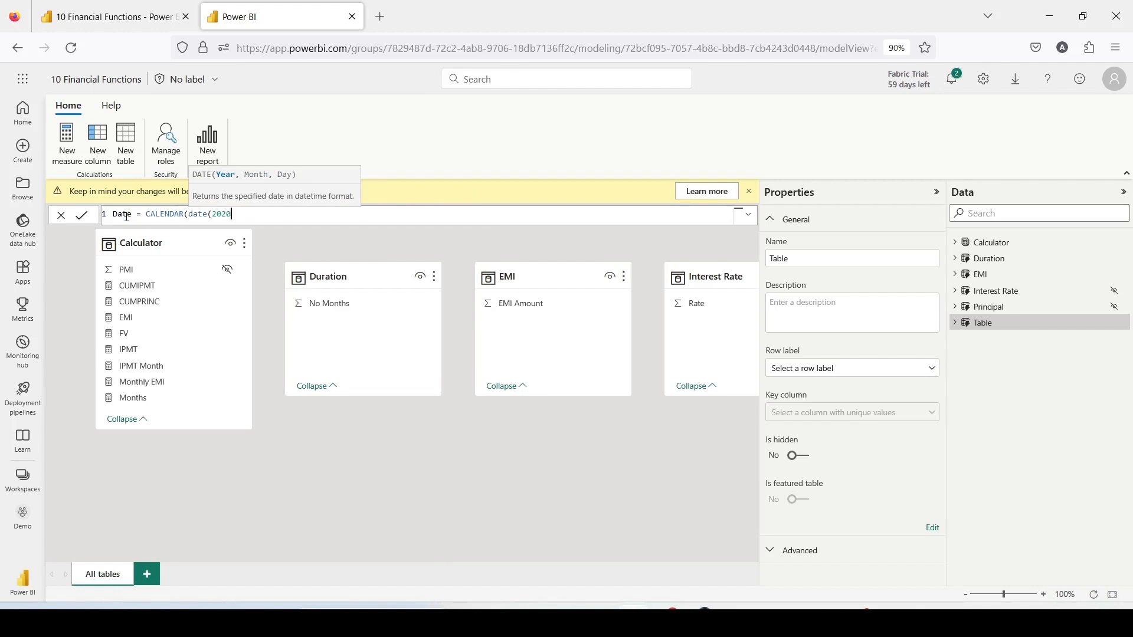
{"action": "type", "text": ",1,1),"}
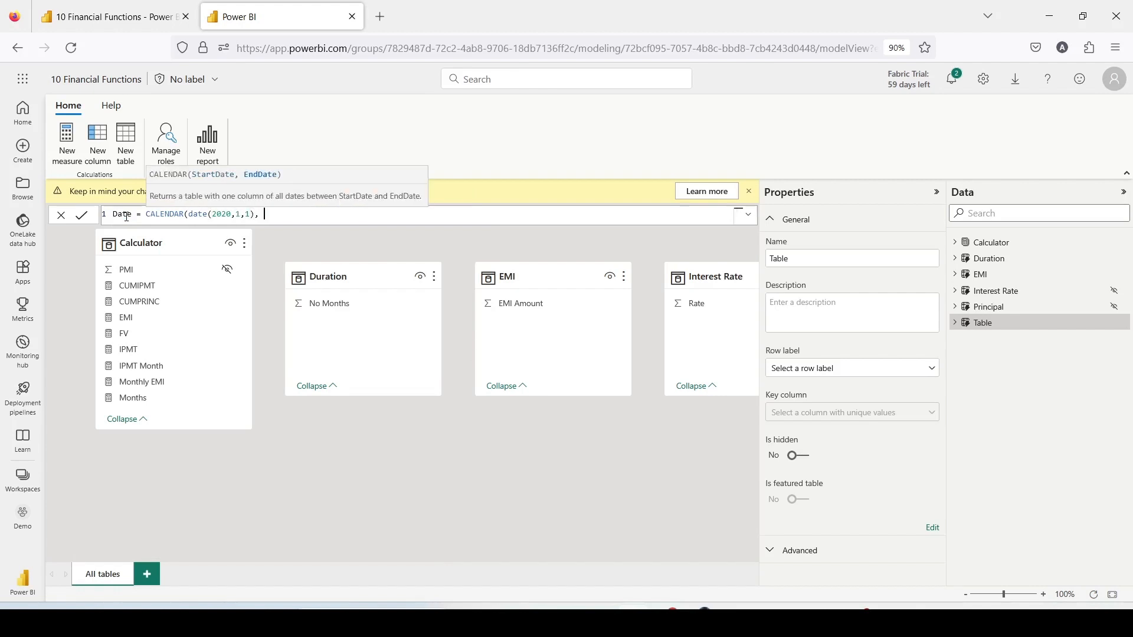
{"action": "type", "text": " Date("}
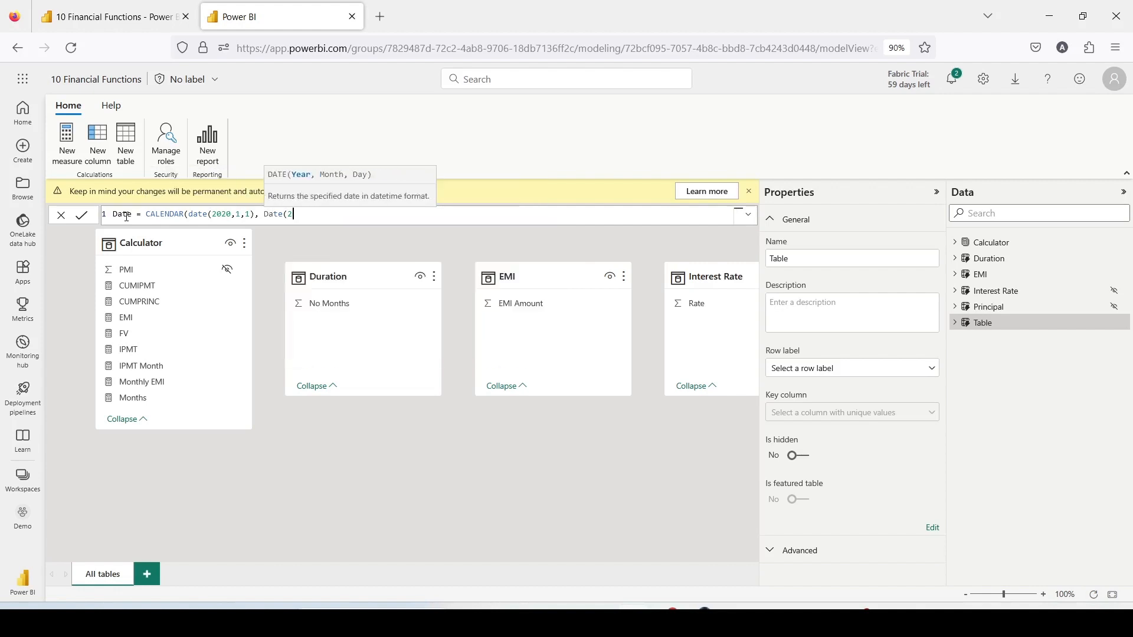
{"action": "type", "text": "2023,12,31))"}
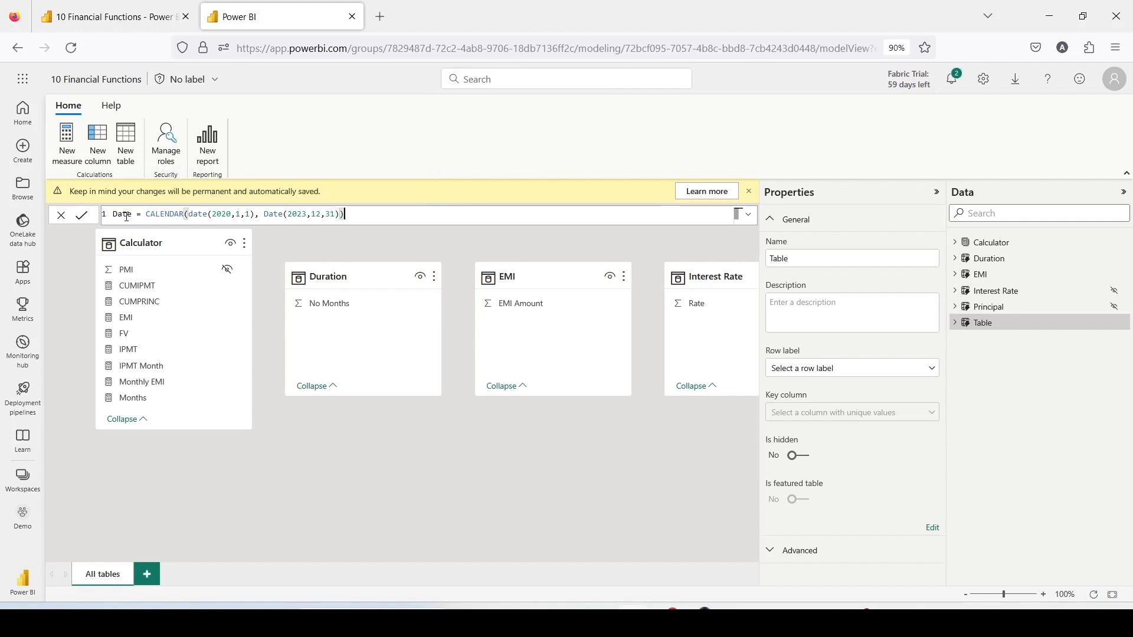
{"action": "key", "text": "Return"}
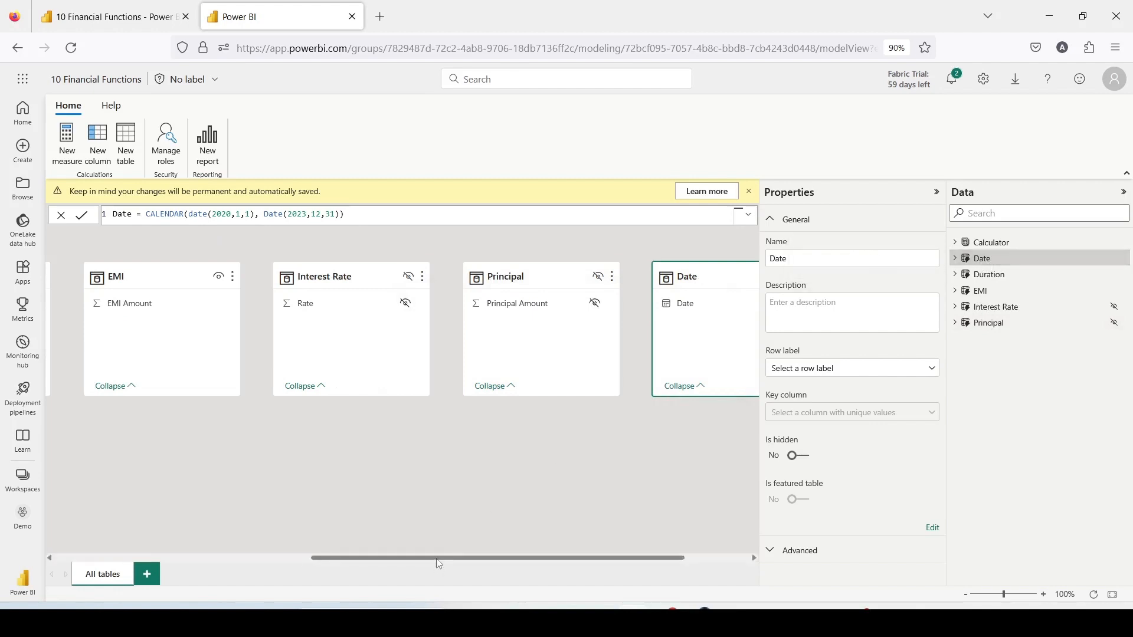
Create a second calculated table with the formula Table = Row("Name", "A", "Date", Date(2021,1,1)).
{"action": "left_click_drag", "start_coordinate": [437, 558], "coordinate": [177, 556]}
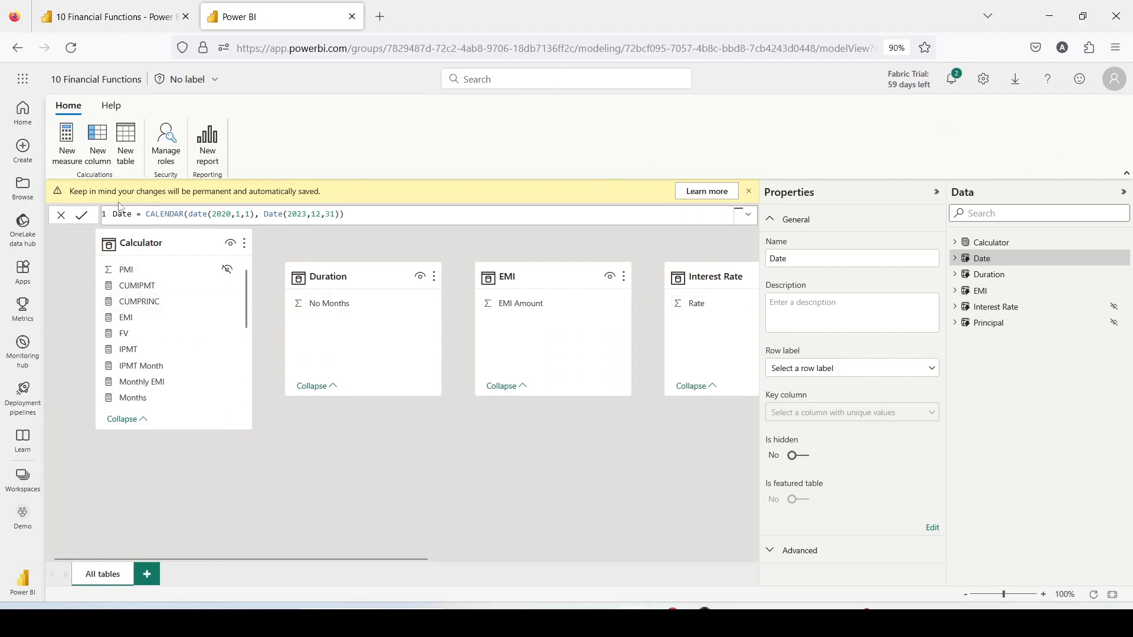
{"action": "left_click", "coordinate": [128, 159]}
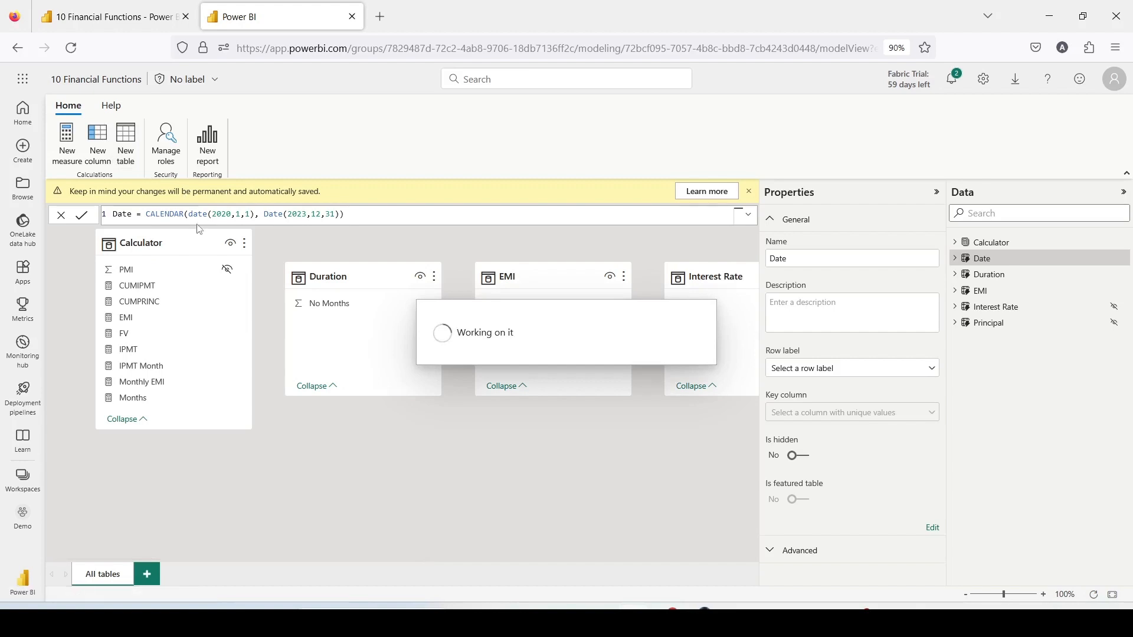
{"action": "left_click", "coordinate": [153, 213]}
{"action": "type", "text": "Riw"}
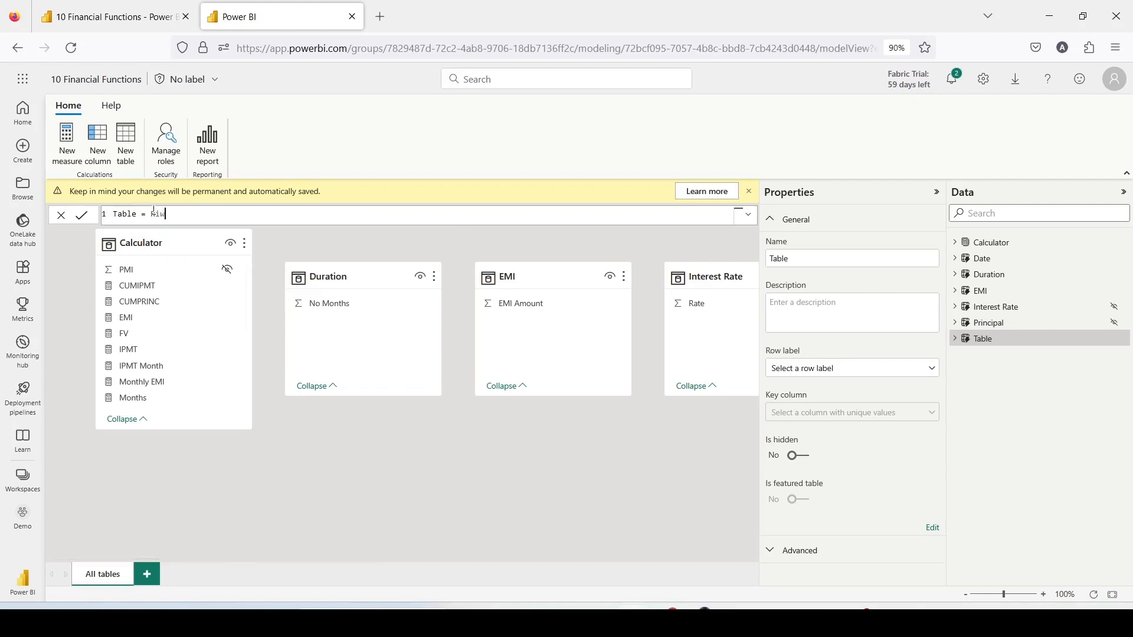
{"action": "key", "text": "BackSpace"}
{"action": "key", "text": "BackSpace"}
{"action": "type", "text": "ow"}
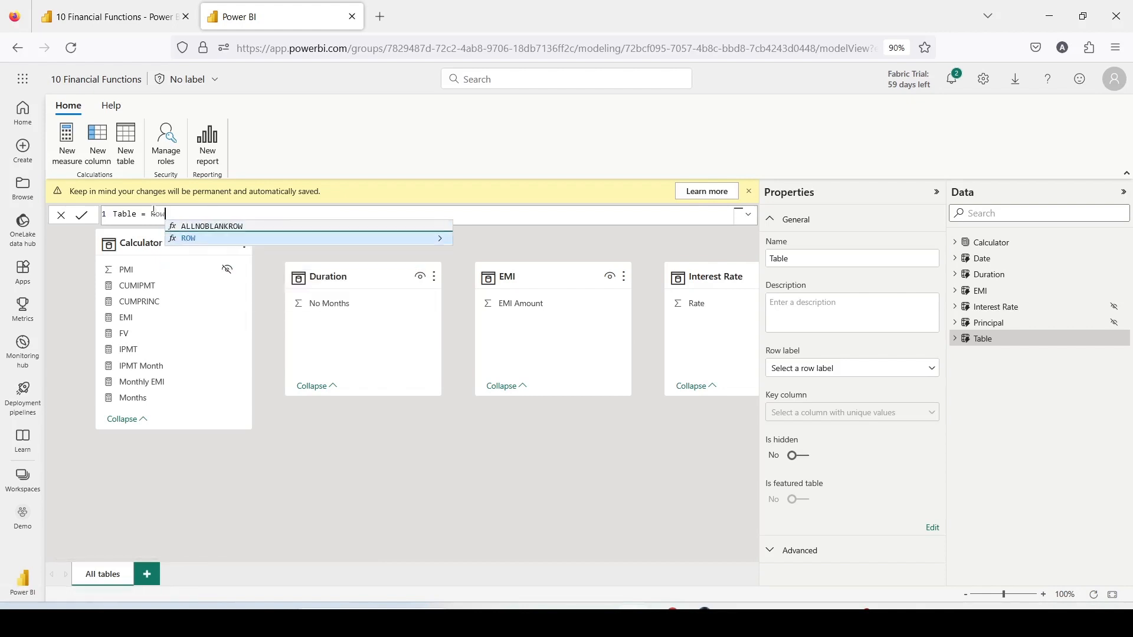
{"action": "type", "text": "("}
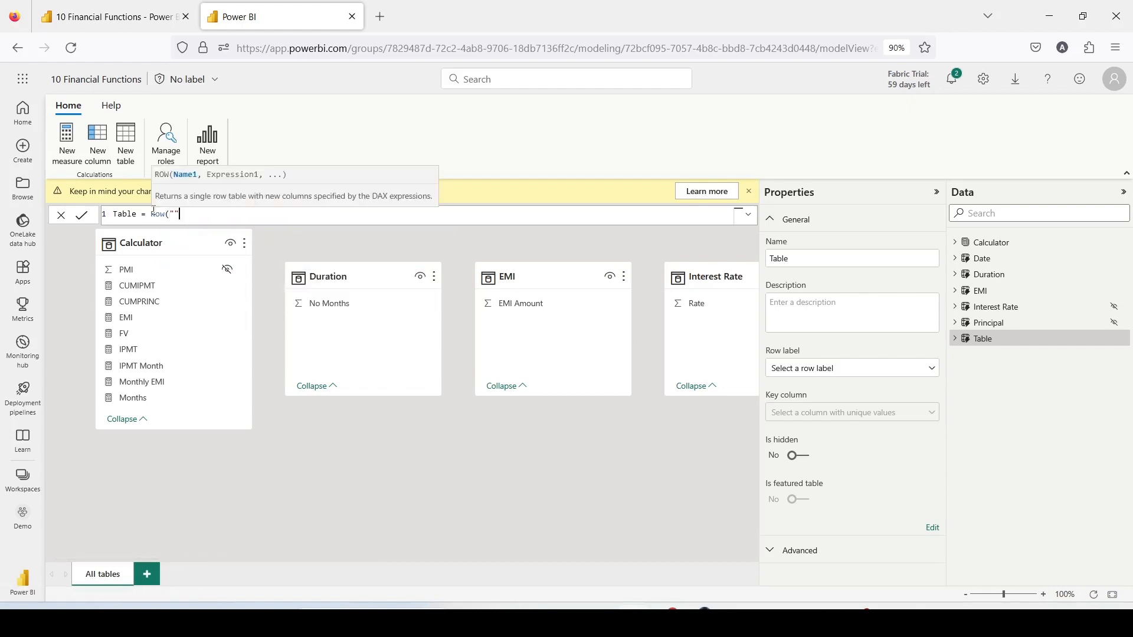
{"action": "type", "text": "\"Name\", \"A\", "}
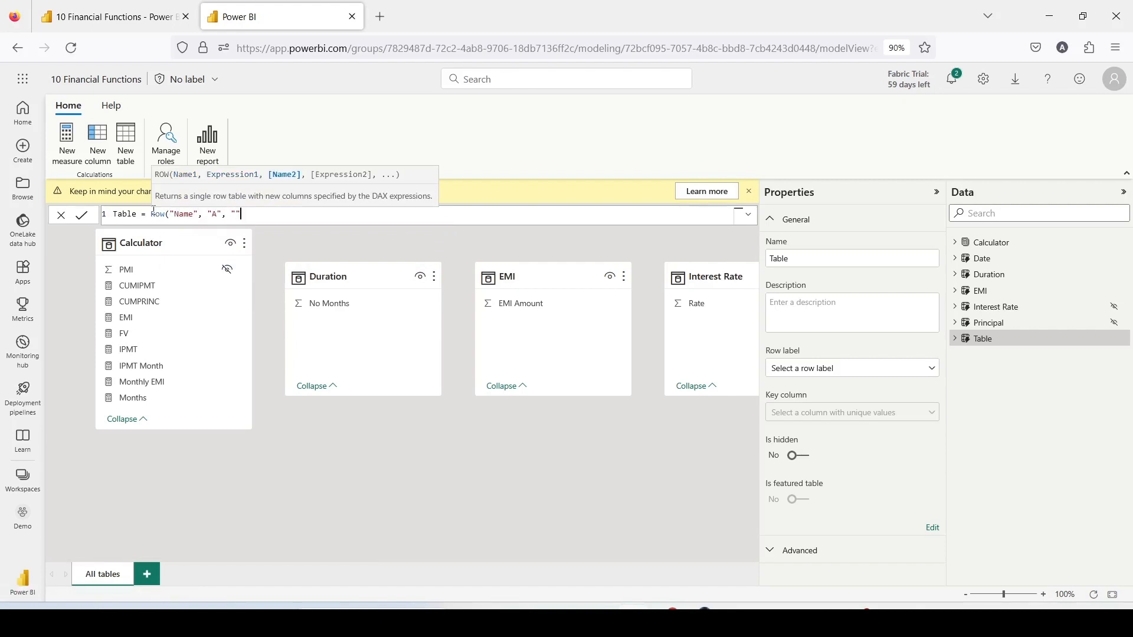
{"action": "type", "text": "\"Date\", Date(2021"}
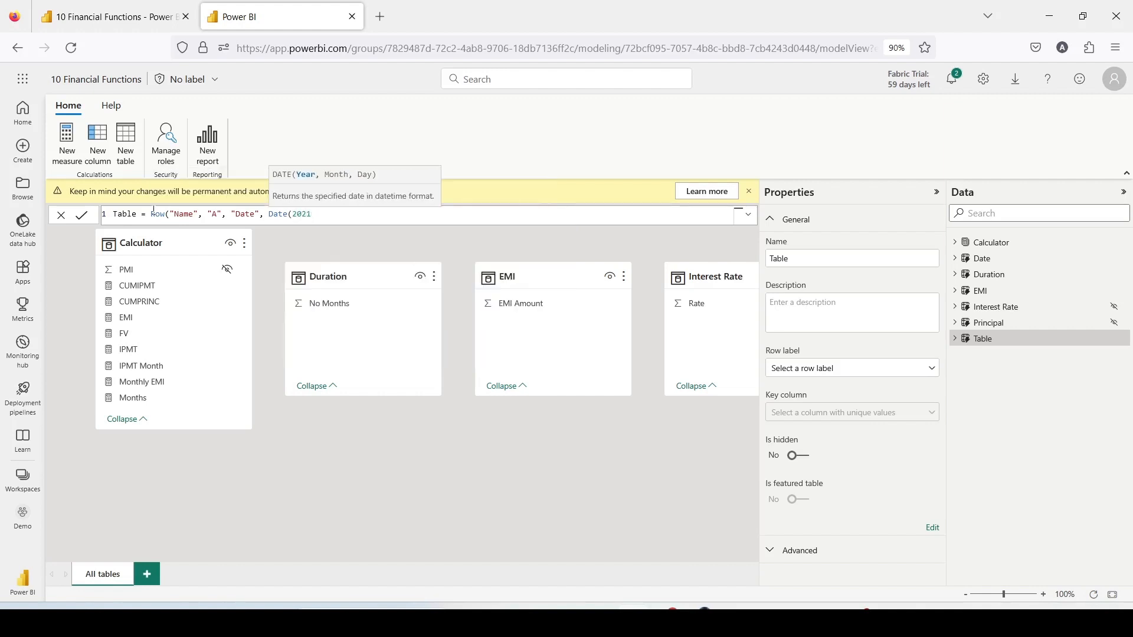
{"action": "type", "text": ",1,1))"}
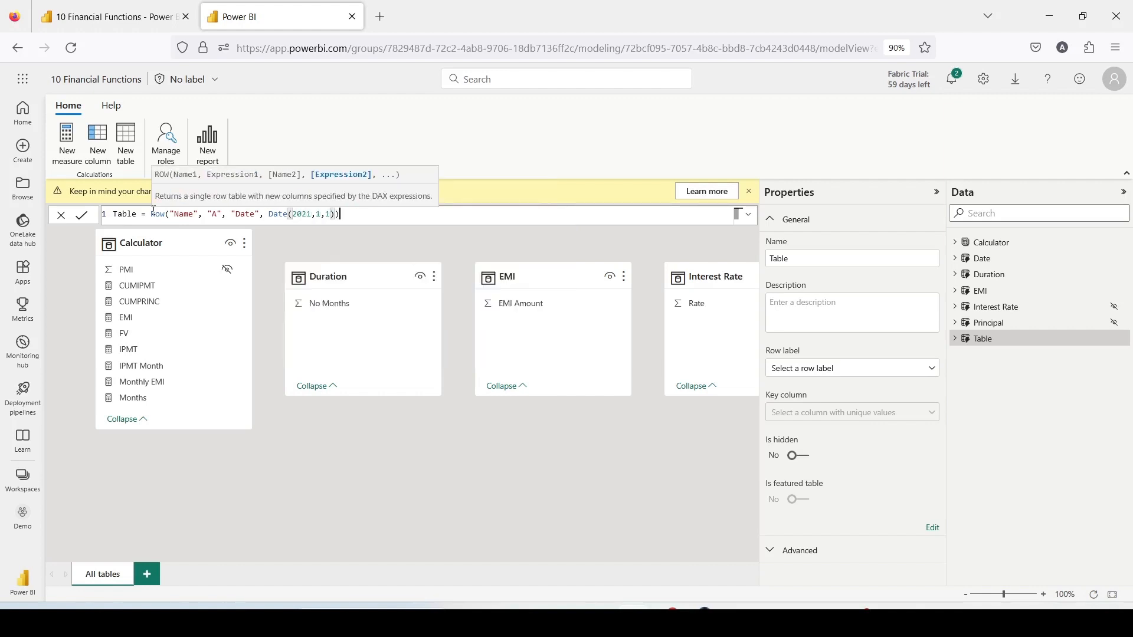
{"action": "key", "text": "Return"}
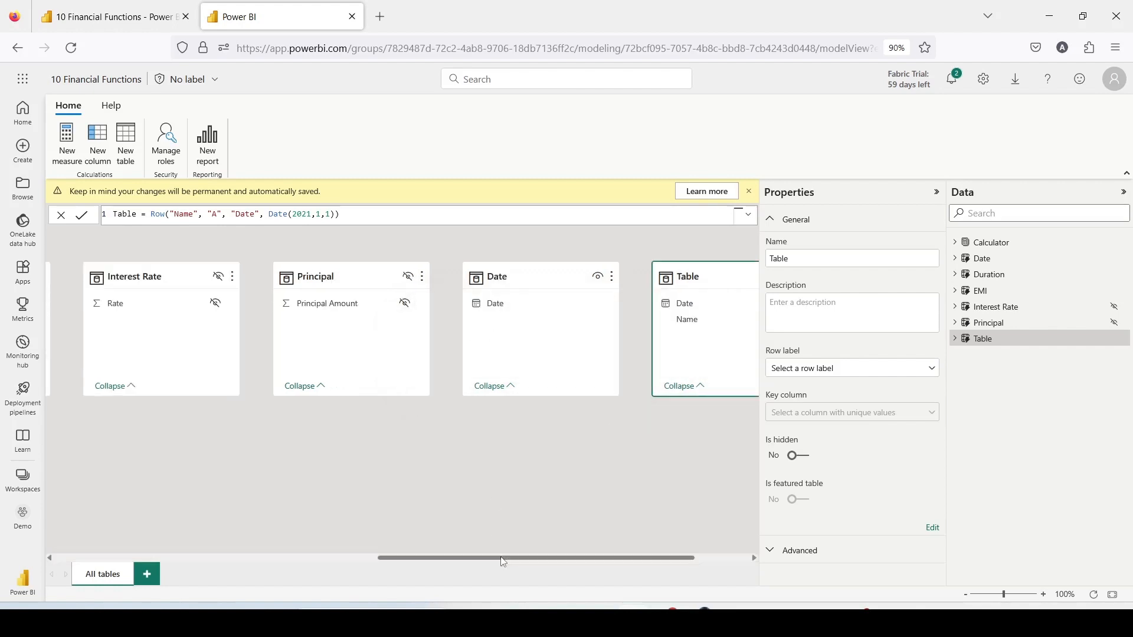
{"action": "left_click_drag", "start_coordinate": [502, 558], "coordinate": [607, 549]}
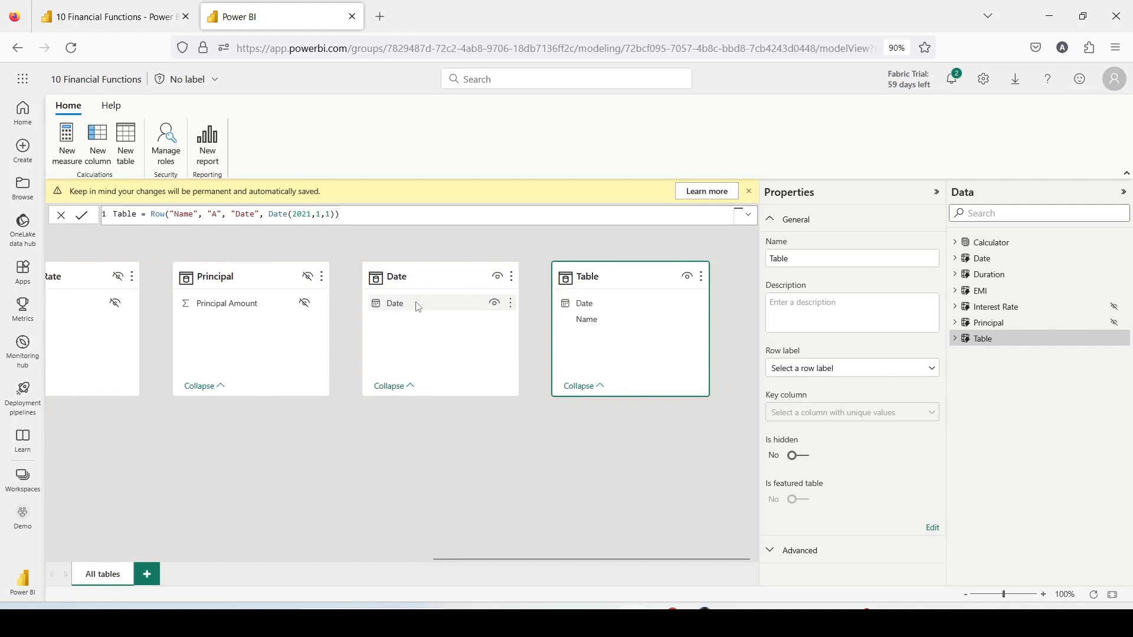
Relate the Date table's Date column to Table's Date column as One to many (1:*) with Single cross filter direction.
{"action": "left_click_drag", "start_coordinate": [420, 304], "coordinate": [593, 311]}
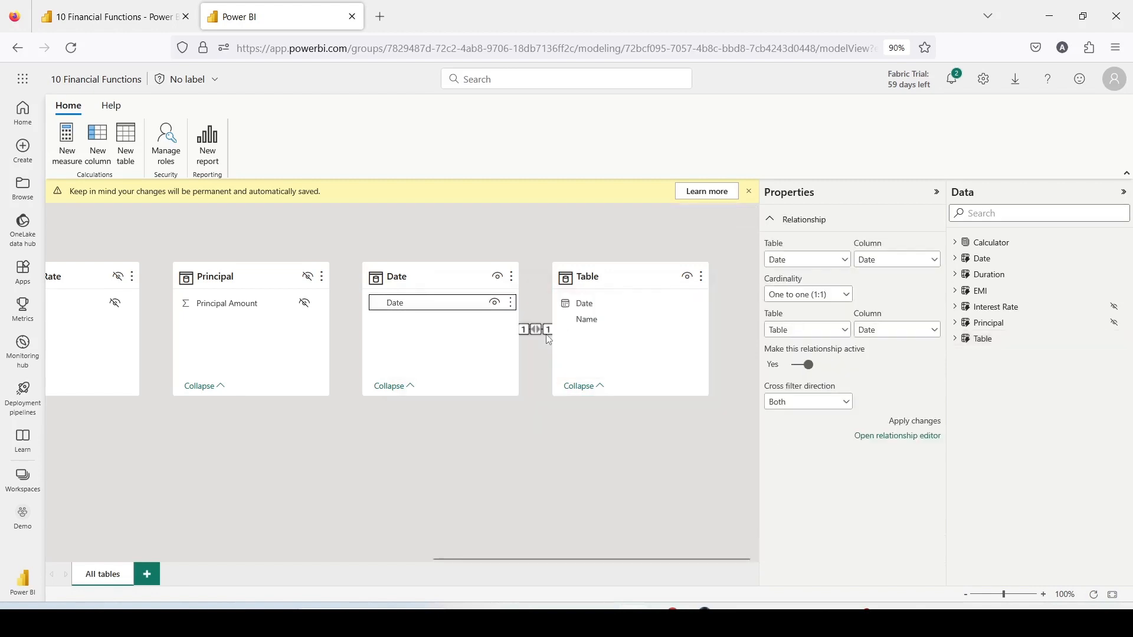
{"action": "left_click_drag", "start_coordinate": [616, 284], "coordinate": [678, 295]}
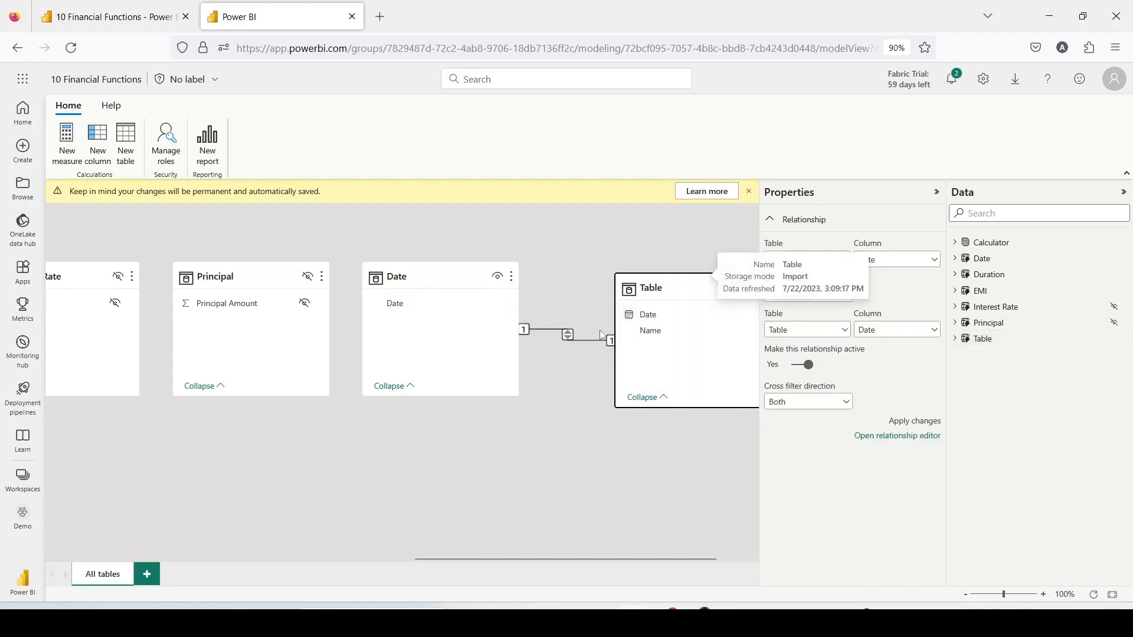
{"action": "double_click", "coordinate": [576, 341]}
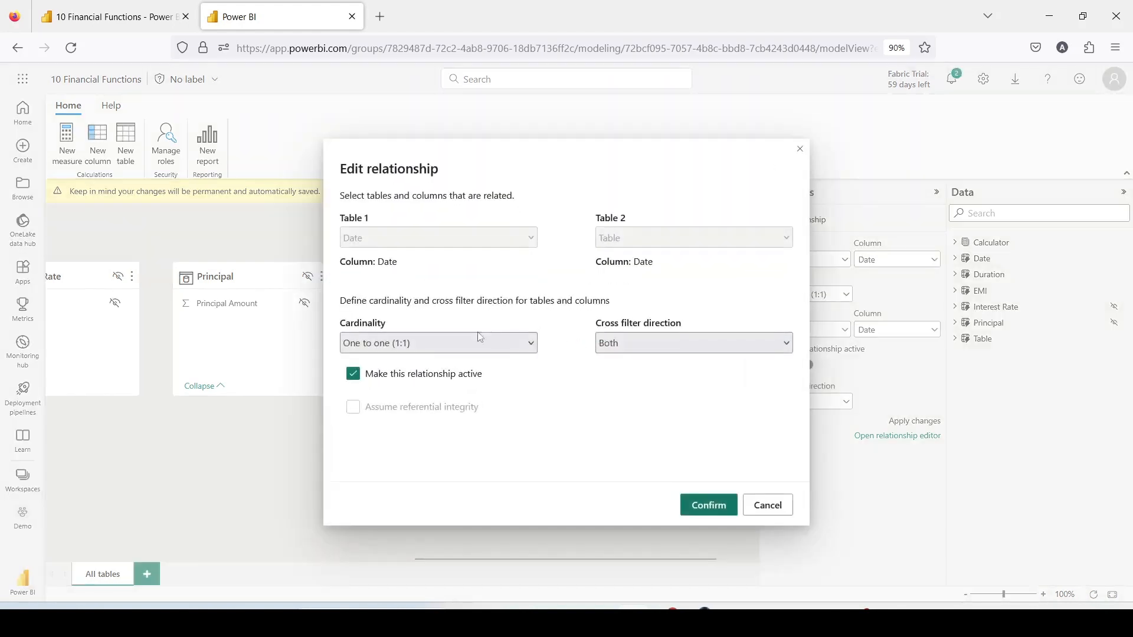
{"action": "left_click", "coordinate": [455, 345]}
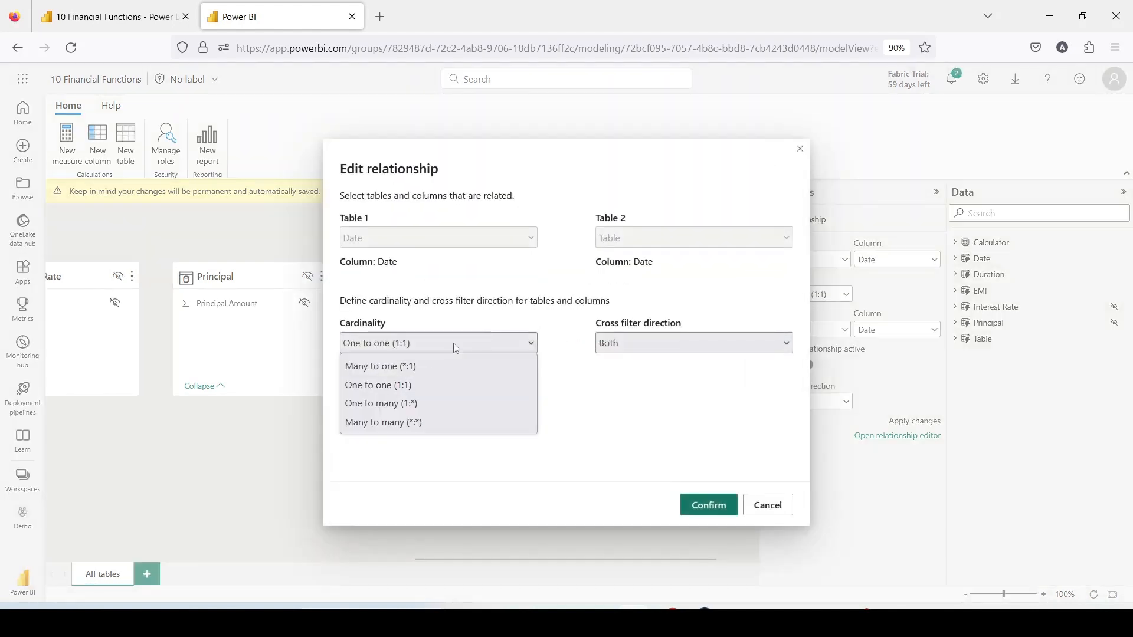
{"action": "left_click", "coordinate": [401, 403]}
{"action": "left_click", "coordinate": [629, 349]}
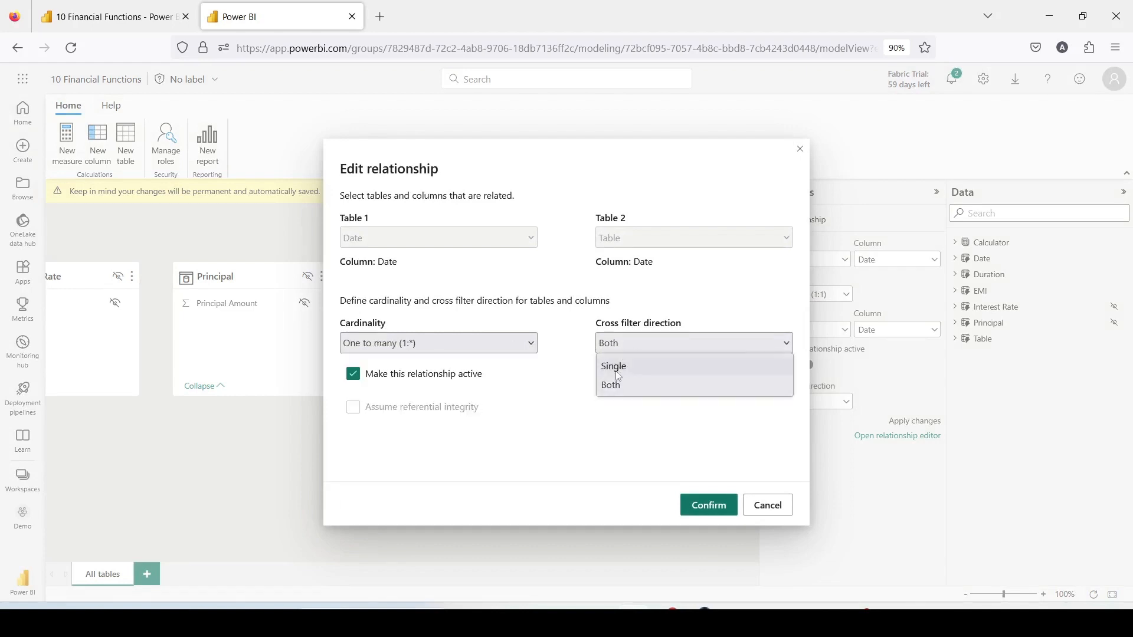
{"action": "left_click", "coordinate": [617, 365]}
{"action": "left_click", "coordinate": [710, 511]}
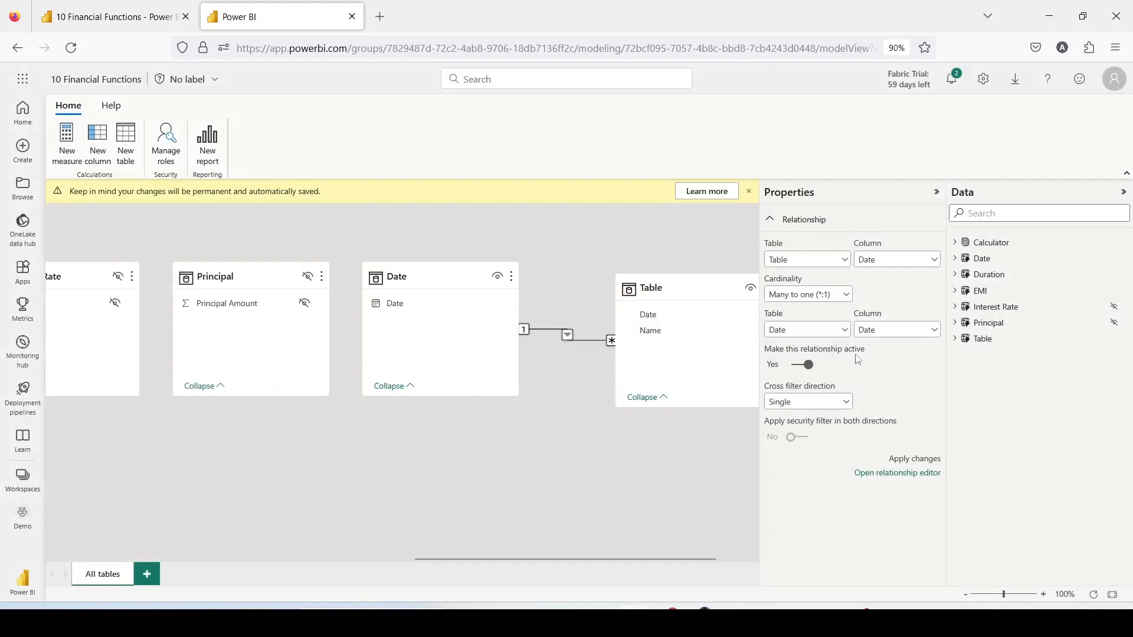
Add a new measure to Table and name it _cnt.
{"action": "left_click", "coordinate": [981, 260]}
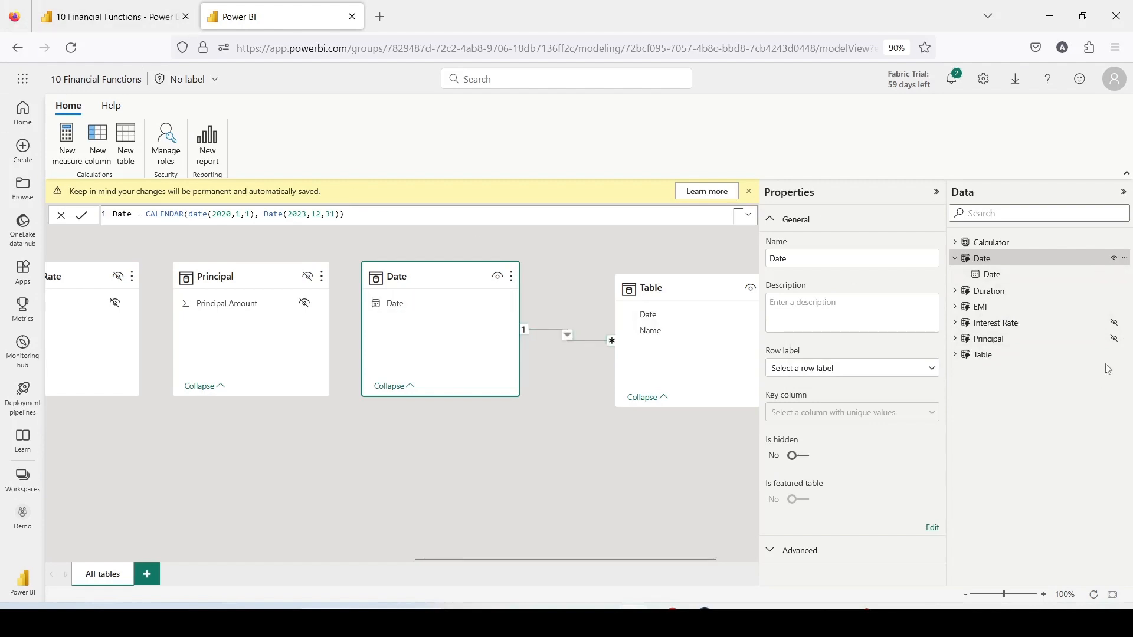
{"action": "left_click", "coordinate": [982, 355]}
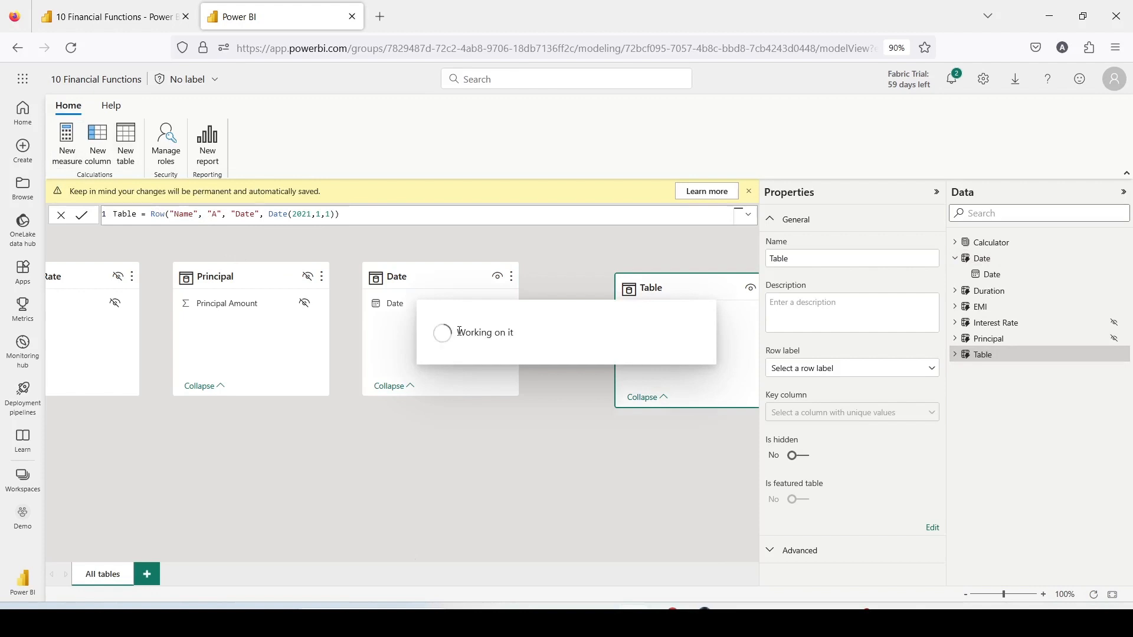
{"action": "left_click", "coordinate": [132, 214]}
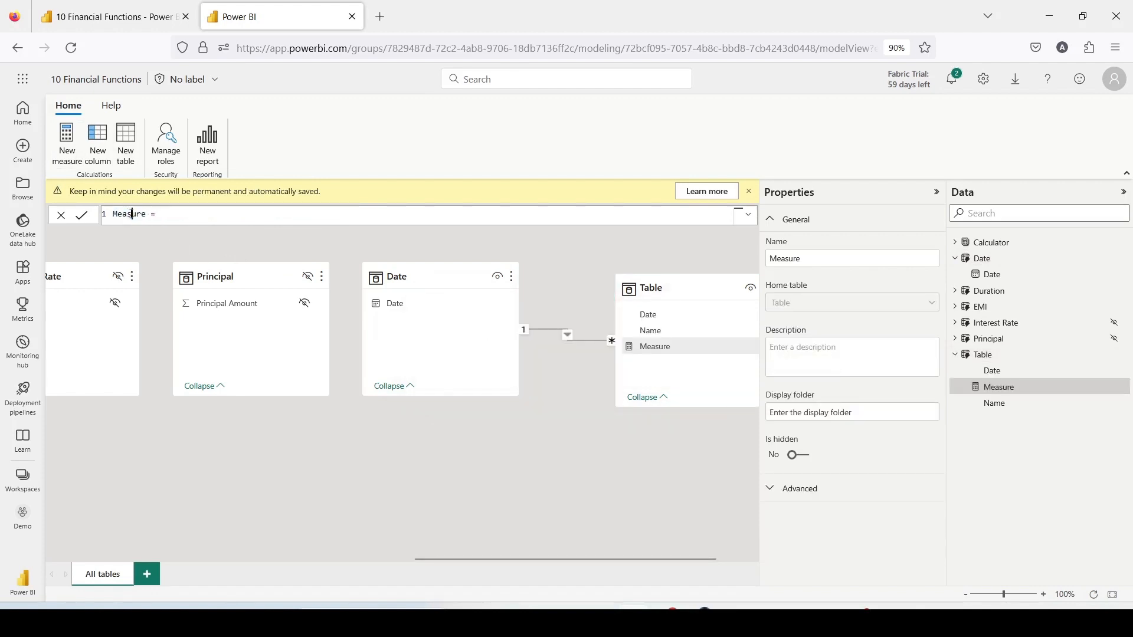
{"action": "double_click", "coordinate": [131, 214]}
{"action": "type", "text": "Cou"}
{"action": "key", "text": "BackSpace"}
{"action": "key", "text": "BackSpace"}
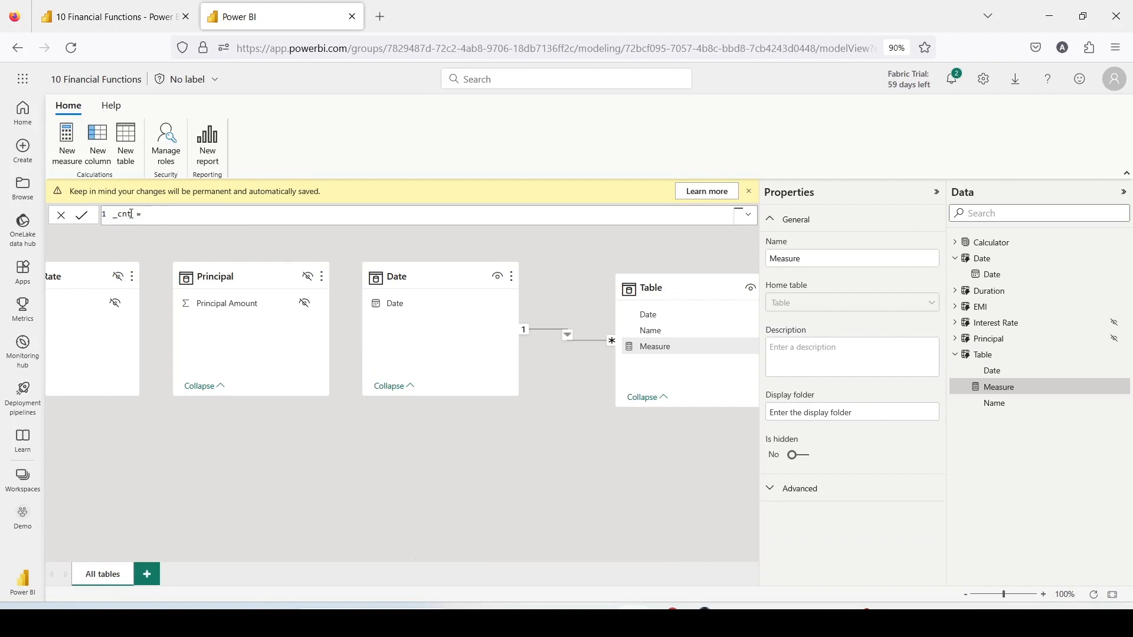
Define the _cnt measure as count('Table'[Name]).
{"action": "type", "text": "count("}
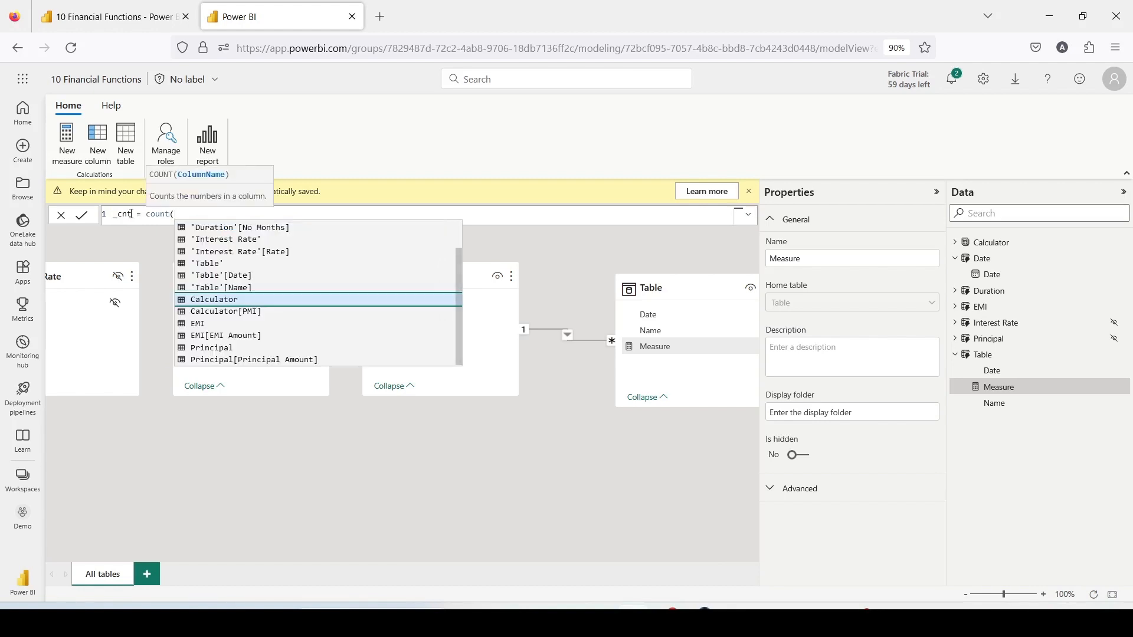
{"action": "type", "text": "Tba"}
{"action": "key", "text": "BackSpace"}
{"action": "type", "text": "a"}
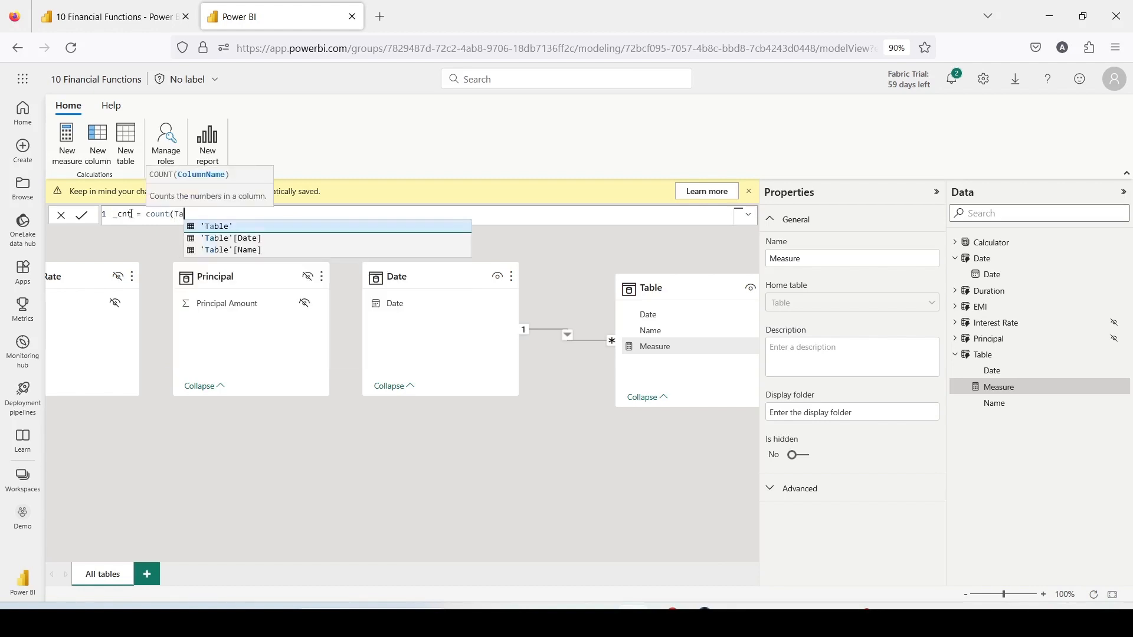
{"action": "key", "text": "Down"}
{"action": "key", "text": "Down"}
{"action": "key", "text": "Tab"}
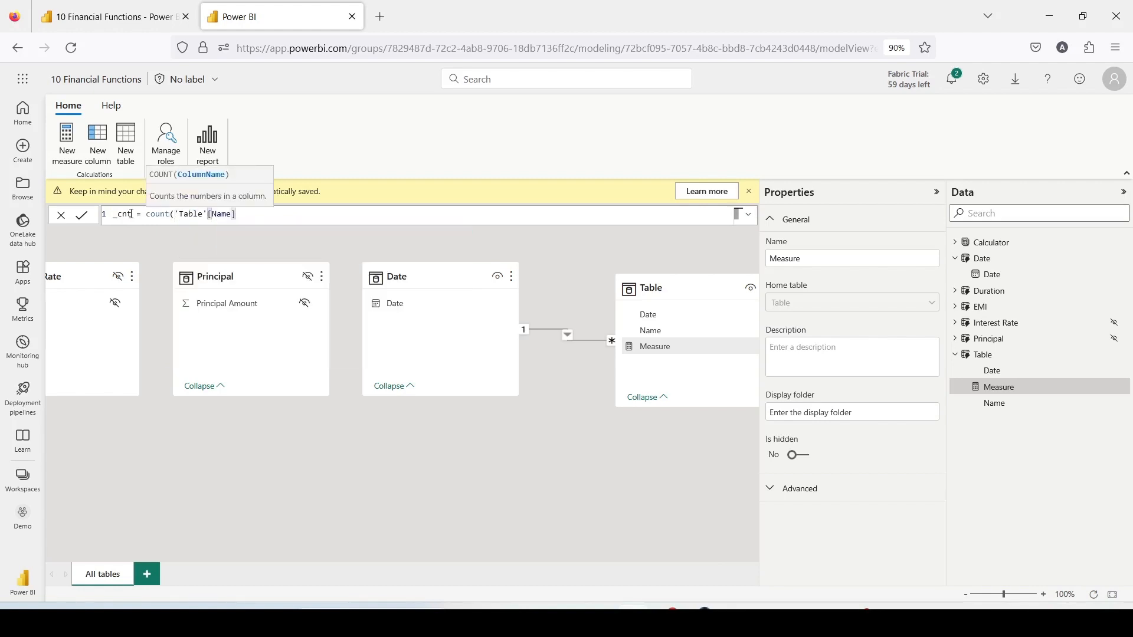
{"action": "type", "text": ")"}
{"action": "key", "text": "Return"}
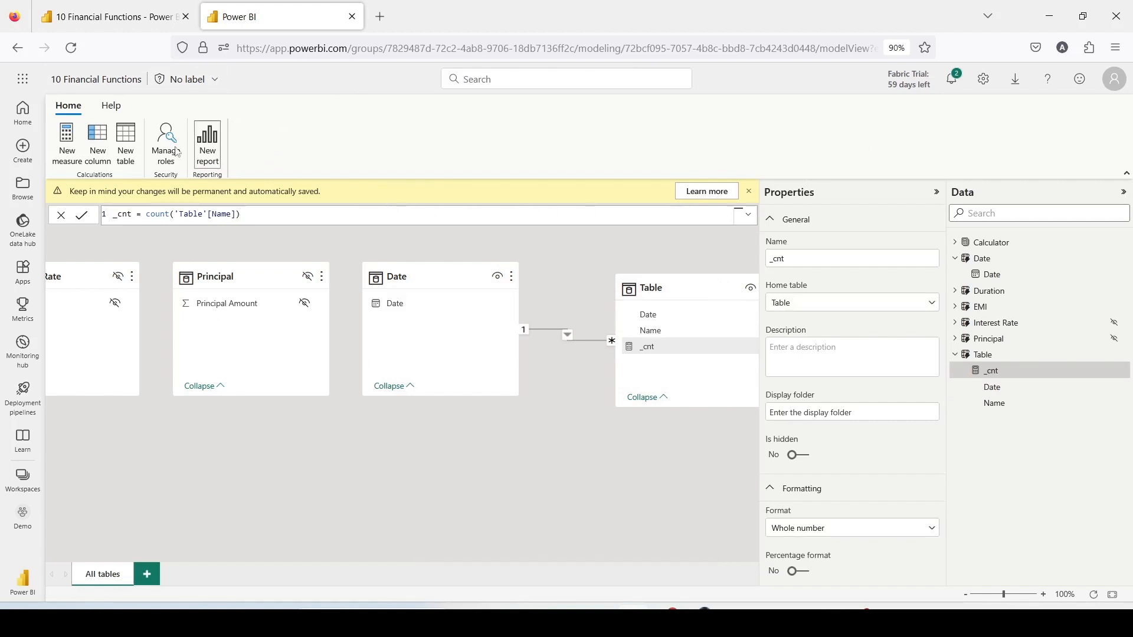
Return to the Demo workspace and open the 10 Financial Functions report in edit mode.
{"action": "left_click", "coordinate": [114, 80]}
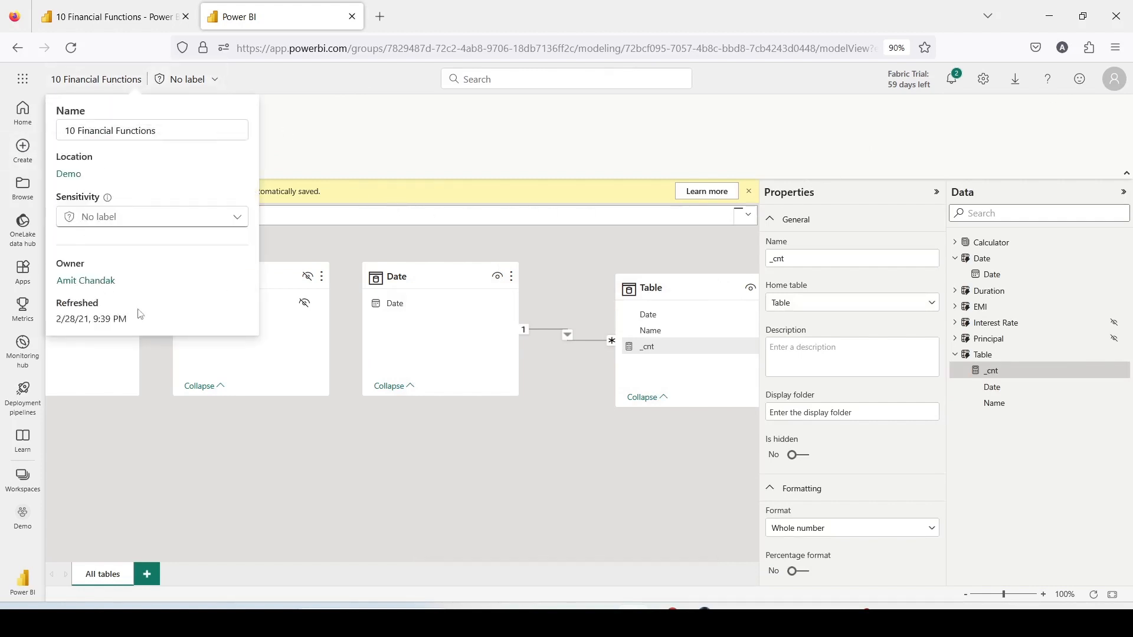
{"action": "left_click", "coordinate": [409, 135]}
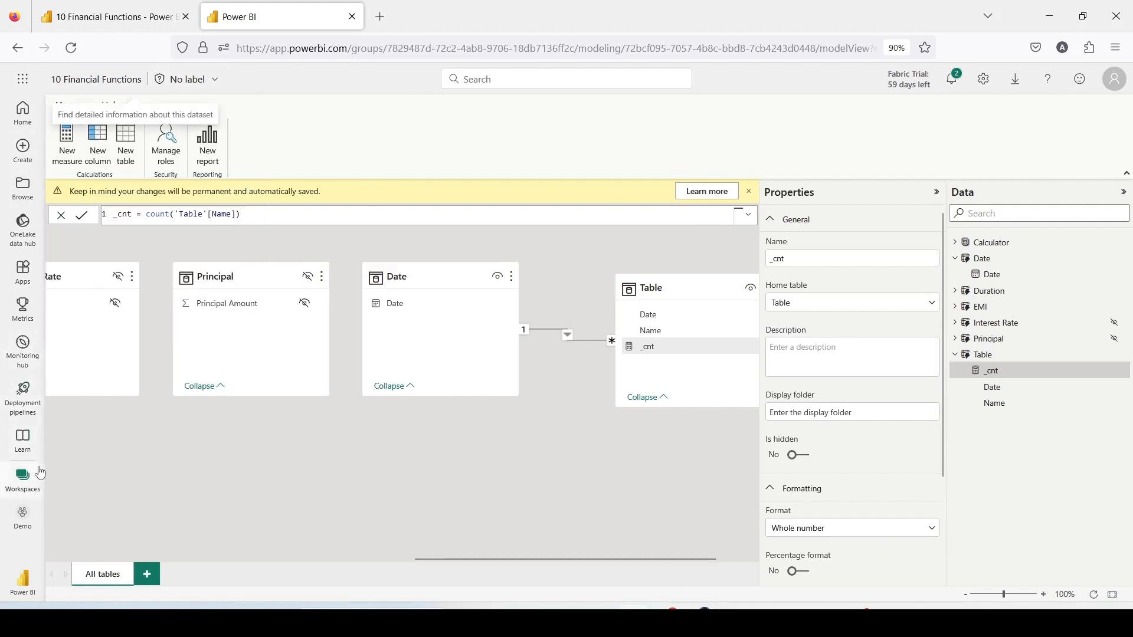
{"action": "left_click", "coordinate": [26, 485]}
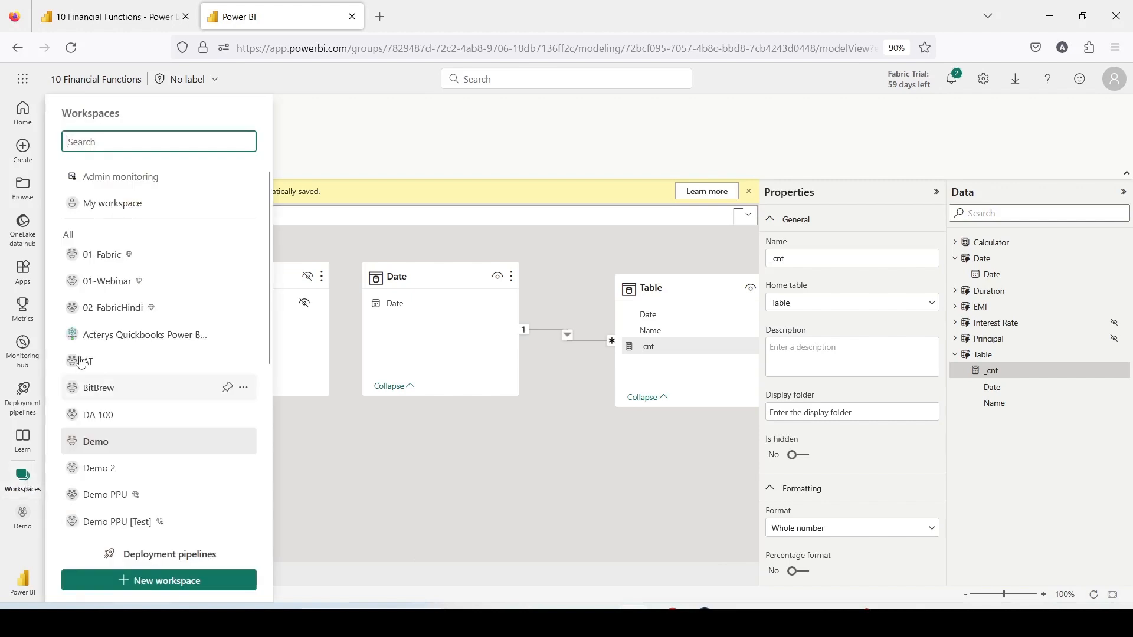
{"action": "left_click", "coordinate": [106, 436]}
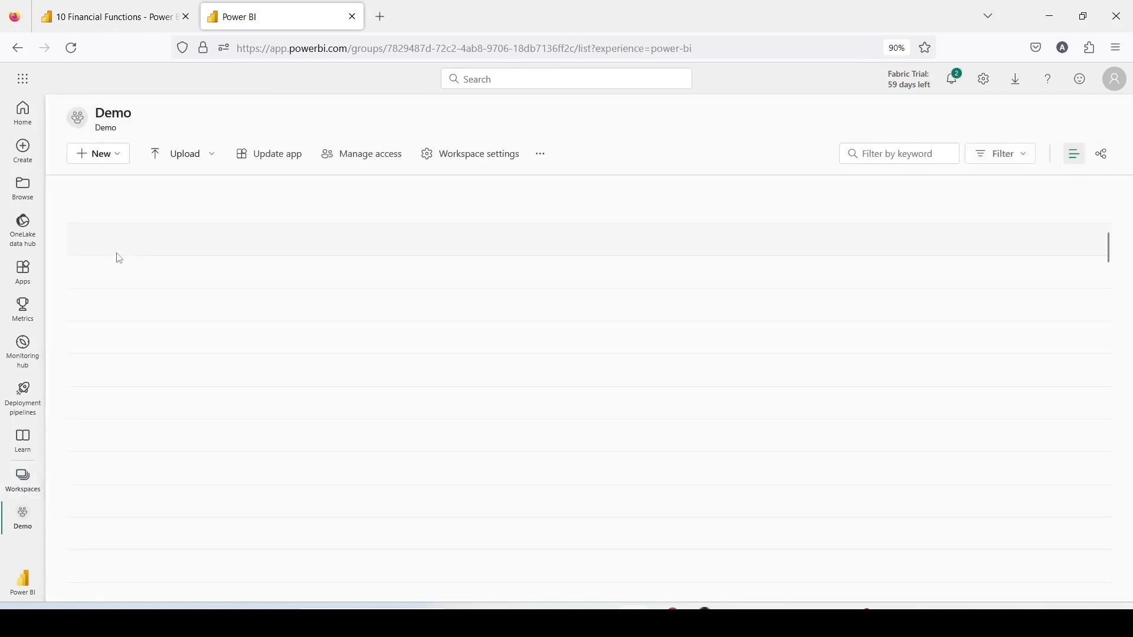
{"action": "left_click", "coordinate": [131, 247]}
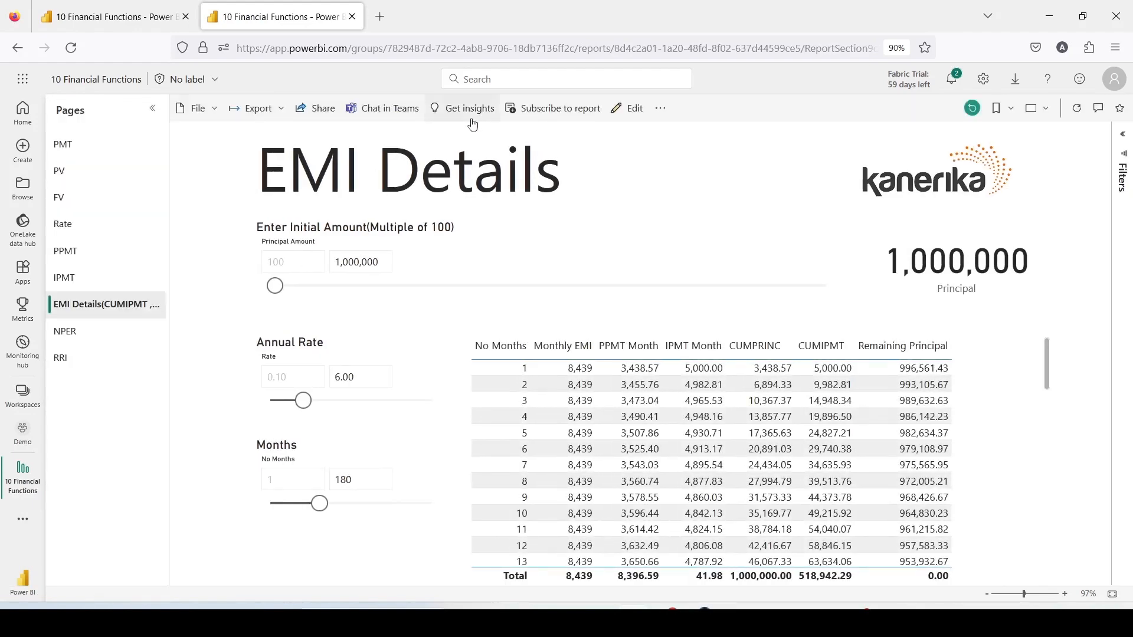
{"action": "left_click", "coordinate": [640, 108]}
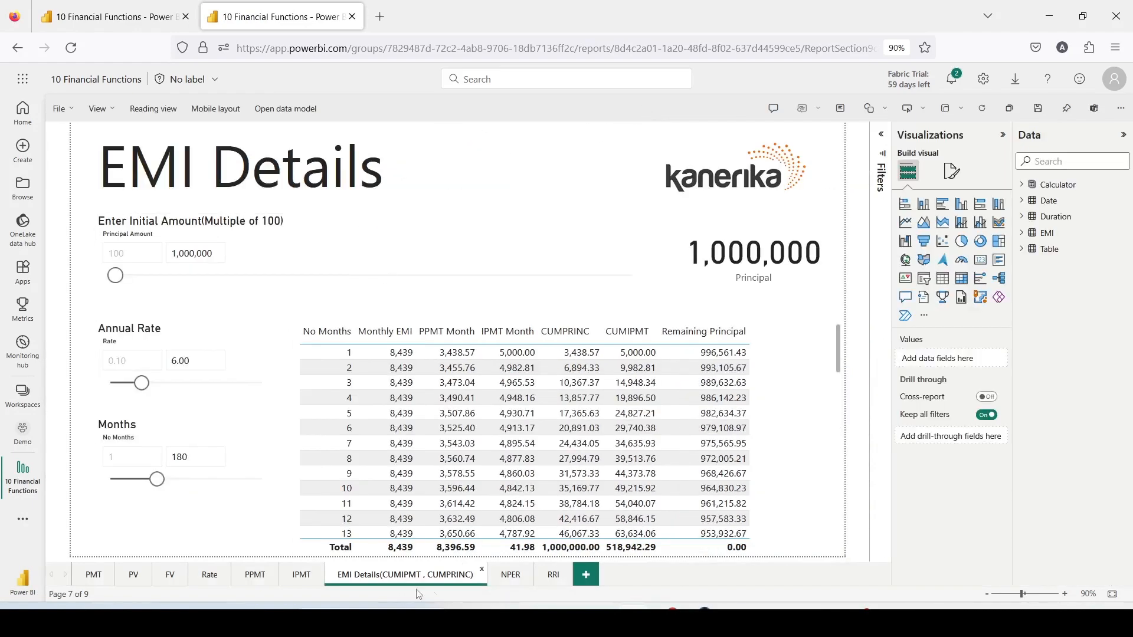
Add a new report page and place a table visual on it with the Date field of the Date table.
{"action": "left_click", "coordinate": [585, 576]}
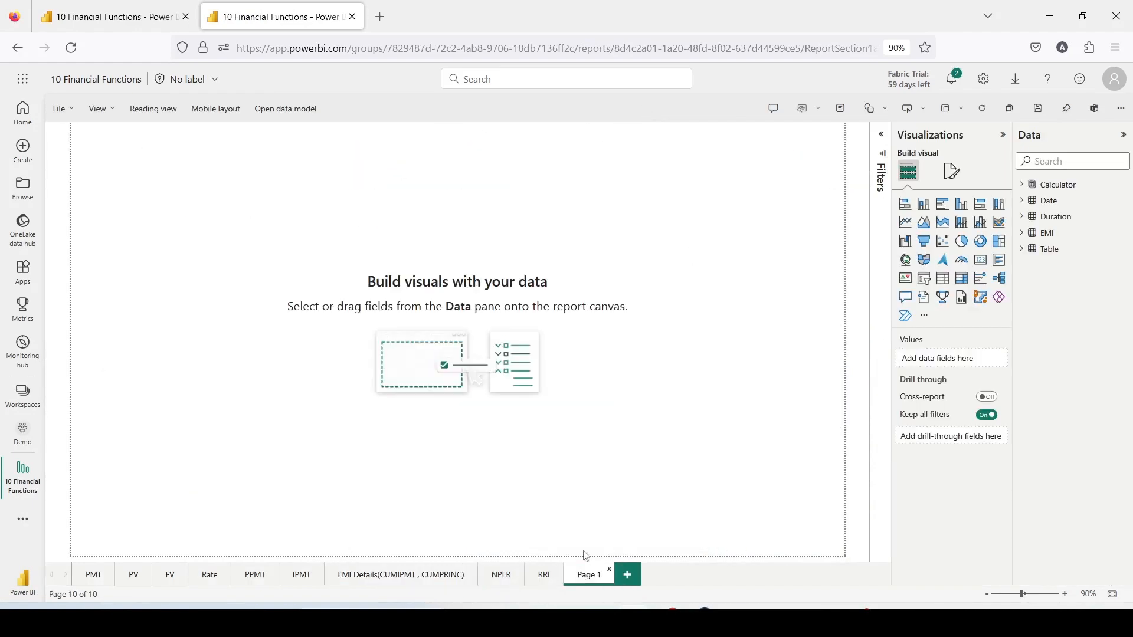
{"action": "left_click", "coordinate": [1023, 200]}
{"action": "left_click_drag", "start_coordinate": [1069, 216], "coordinate": [372, 251]}
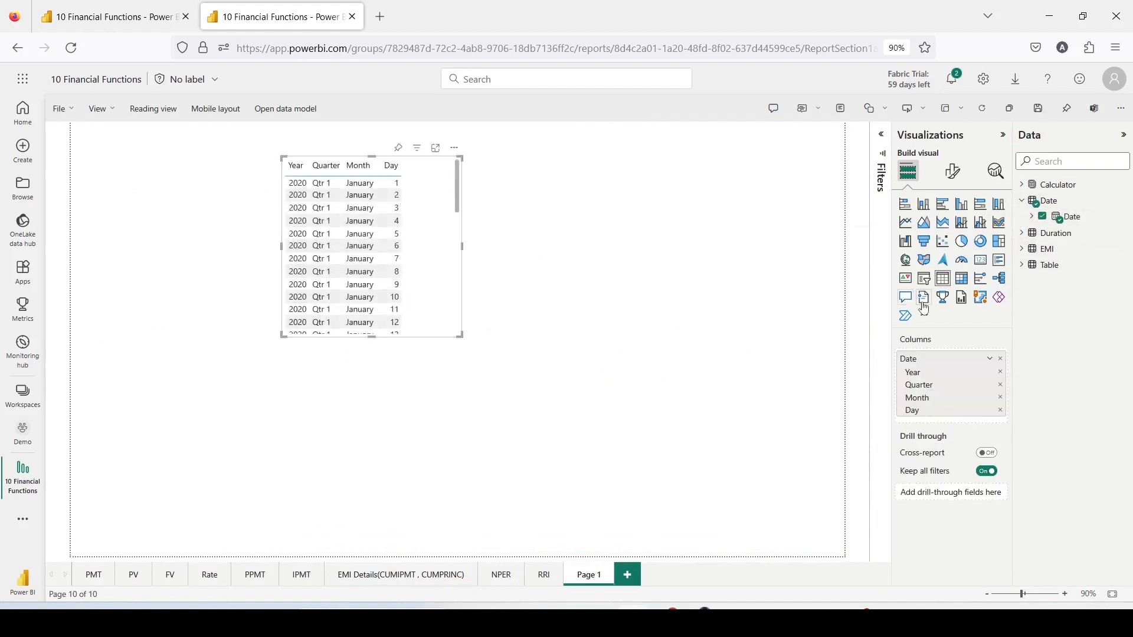
Add the _cnt measure to the table visual, enlarging it, and show the Date field as plain dates instead of a date hierarchy.
{"action": "left_click", "coordinate": [1022, 265]}
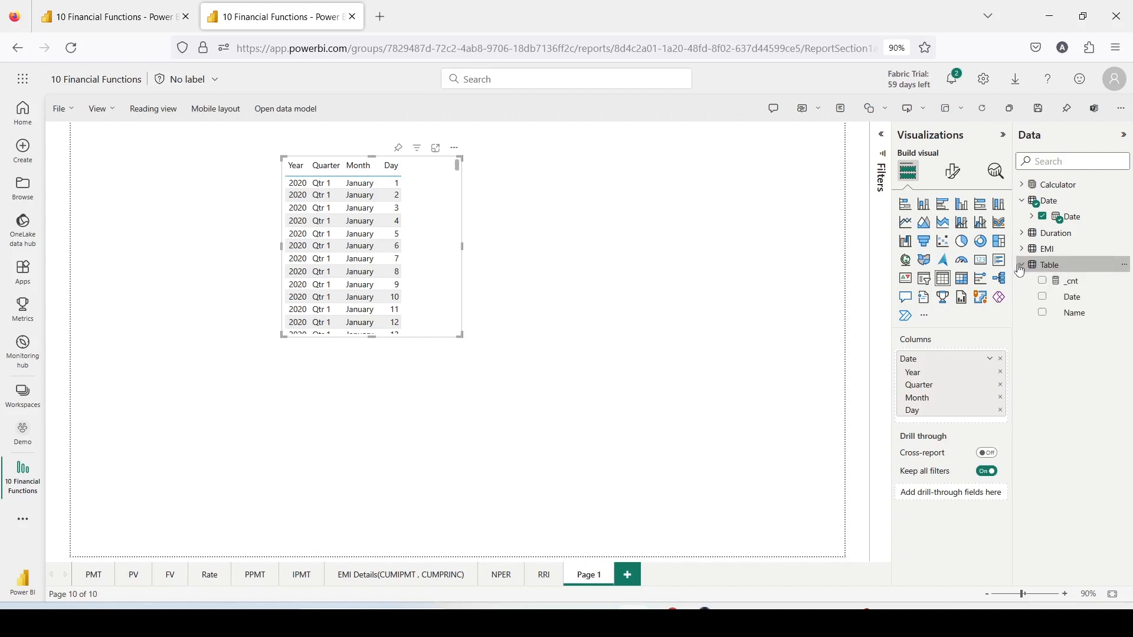
{"action": "left_click_drag", "start_coordinate": [1070, 282], "coordinate": [403, 260]}
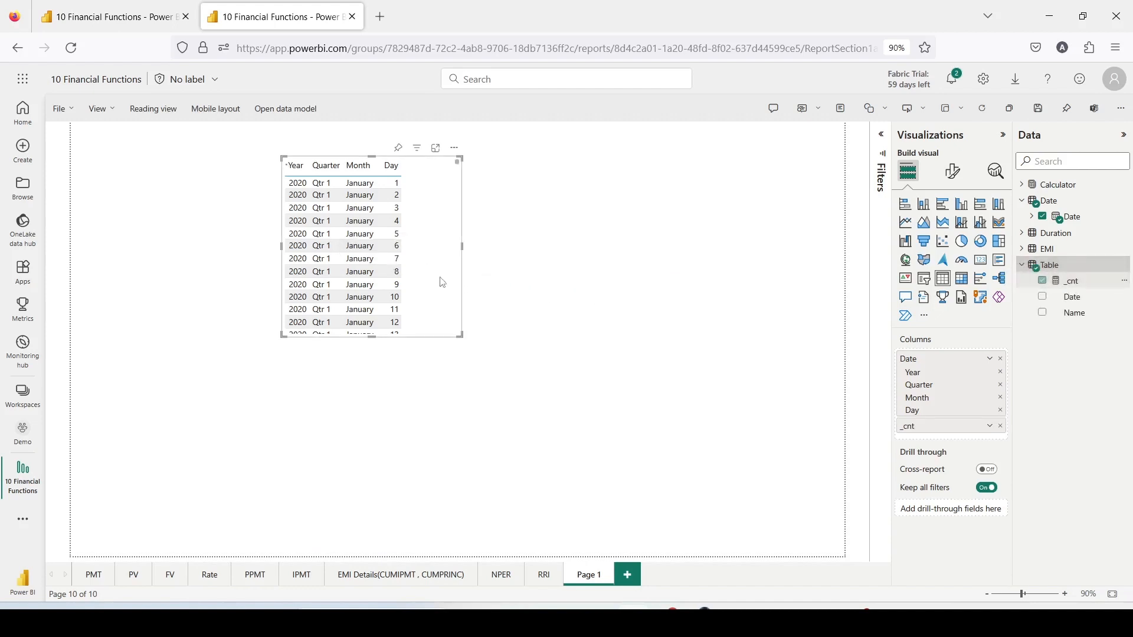
{"action": "left_click_drag", "start_coordinate": [460, 333], "coordinate": [589, 402]}
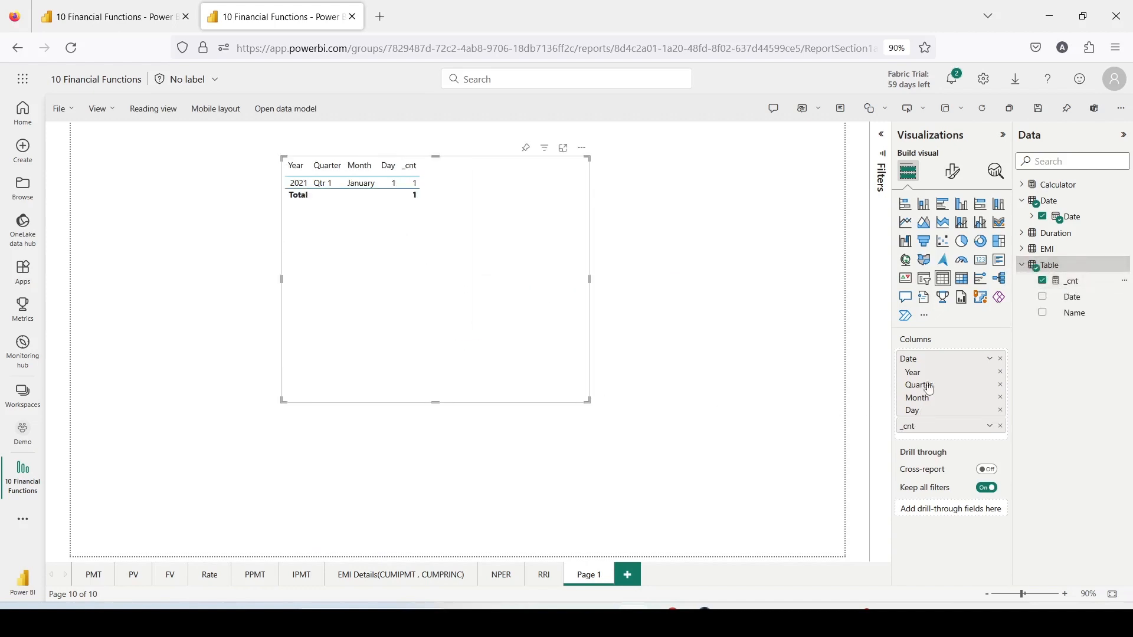
{"action": "left_click", "coordinate": [987, 360]}
{"action": "left_click", "coordinate": [1035, 412]}
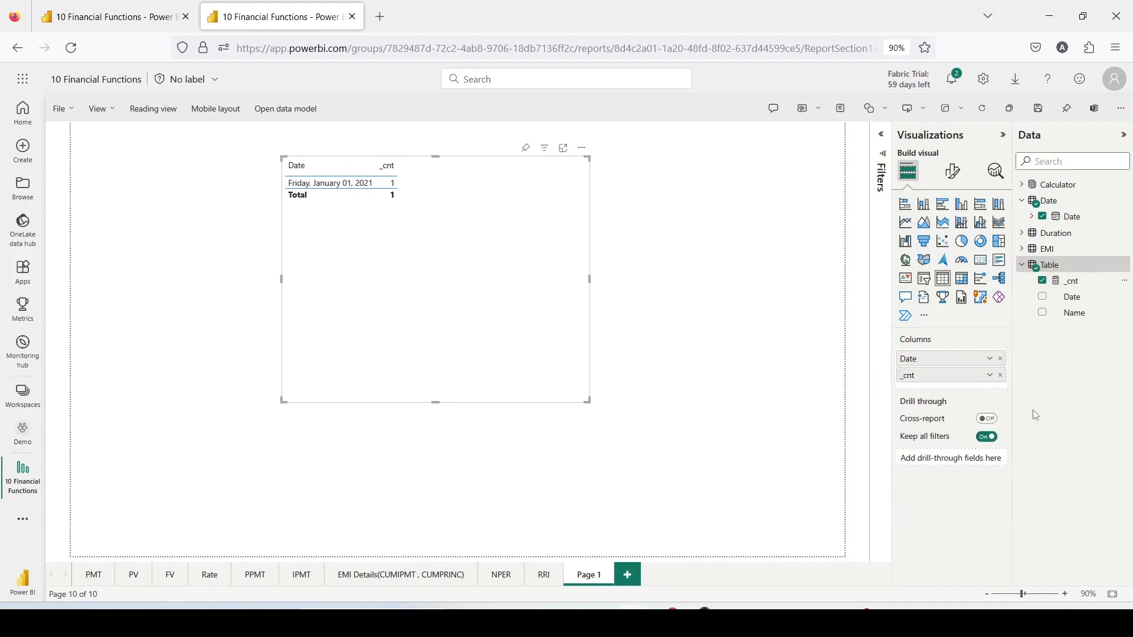